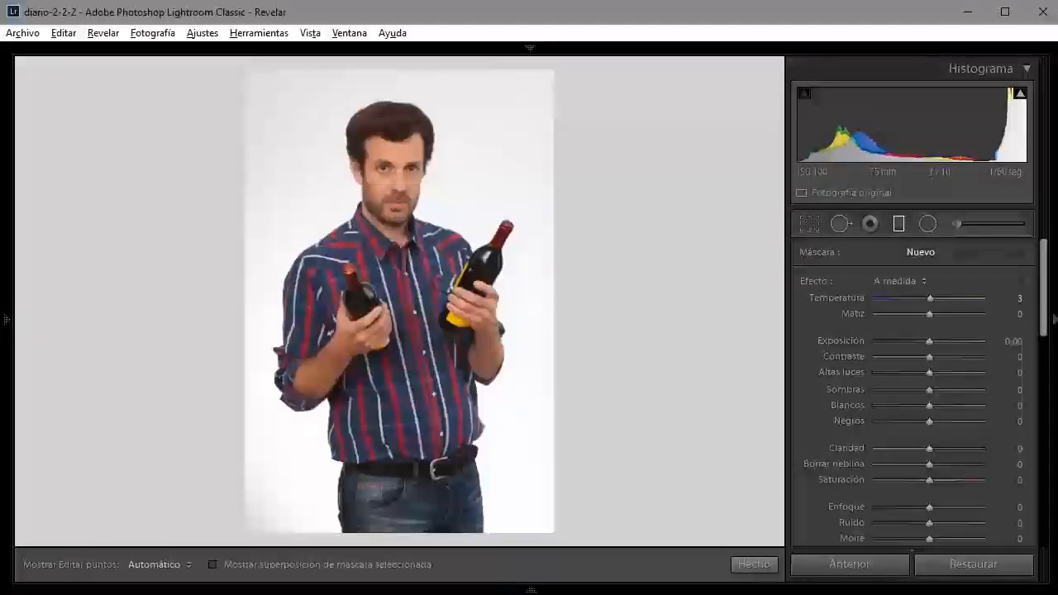
Switch from the graduated filter to the adjustment brush, with Blancos at 92 and Desvanecer at 62.
{"action": "key", "text": "m"}
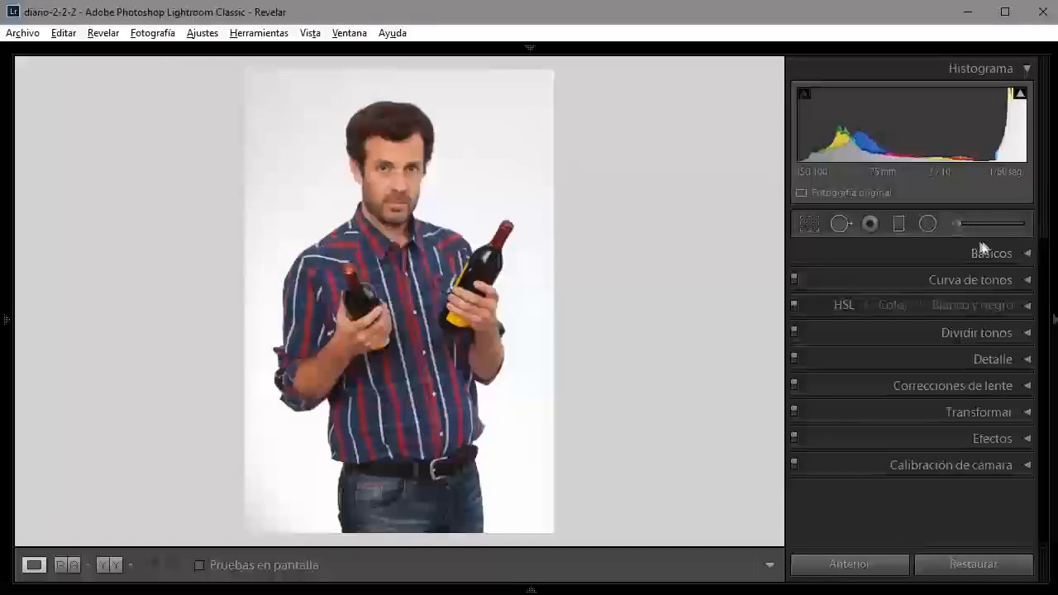
{"action": "left_click", "coordinate": [956, 223]}
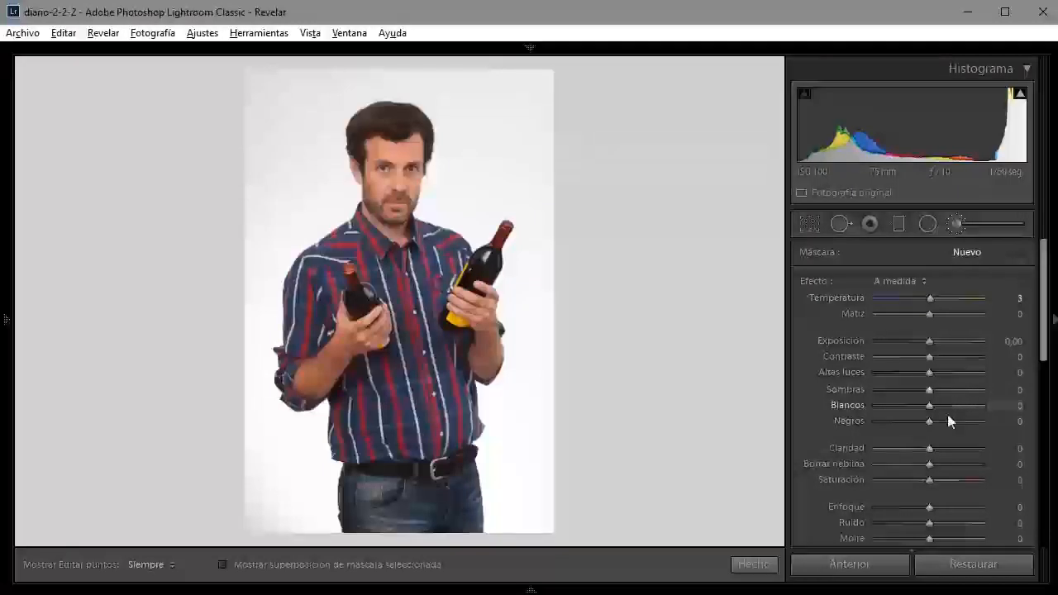
{"action": "left_click_drag", "start_coordinate": [948, 403], "coordinate": [976, 409]}
{"action": "left_click_drag", "start_coordinate": [1040, 351], "coordinate": [1040, 456]}
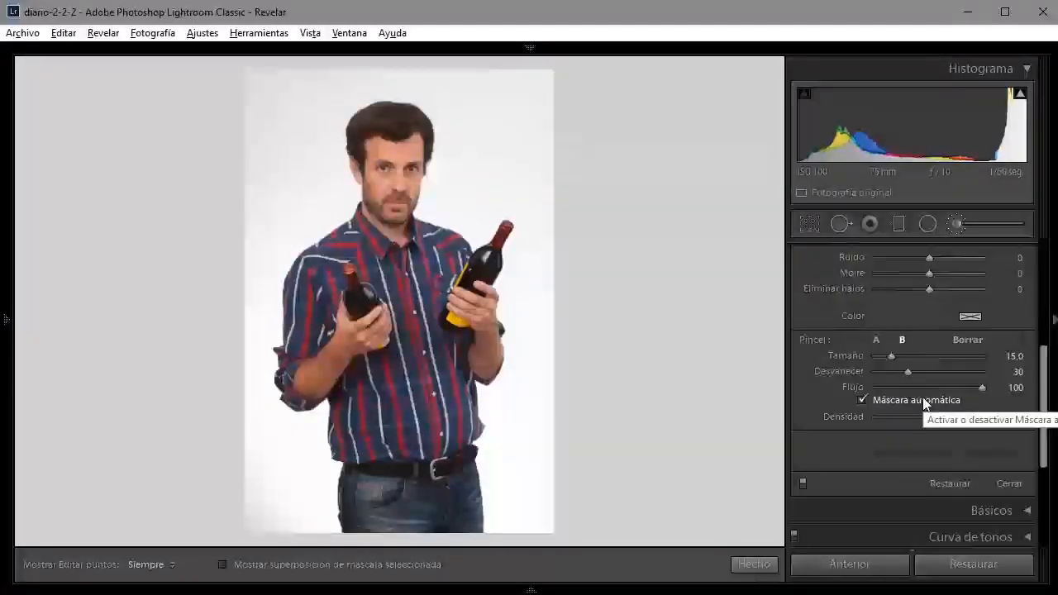
{"action": "left_click_drag", "start_coordinate": [908, 372], "coordinate": [948, 376]}
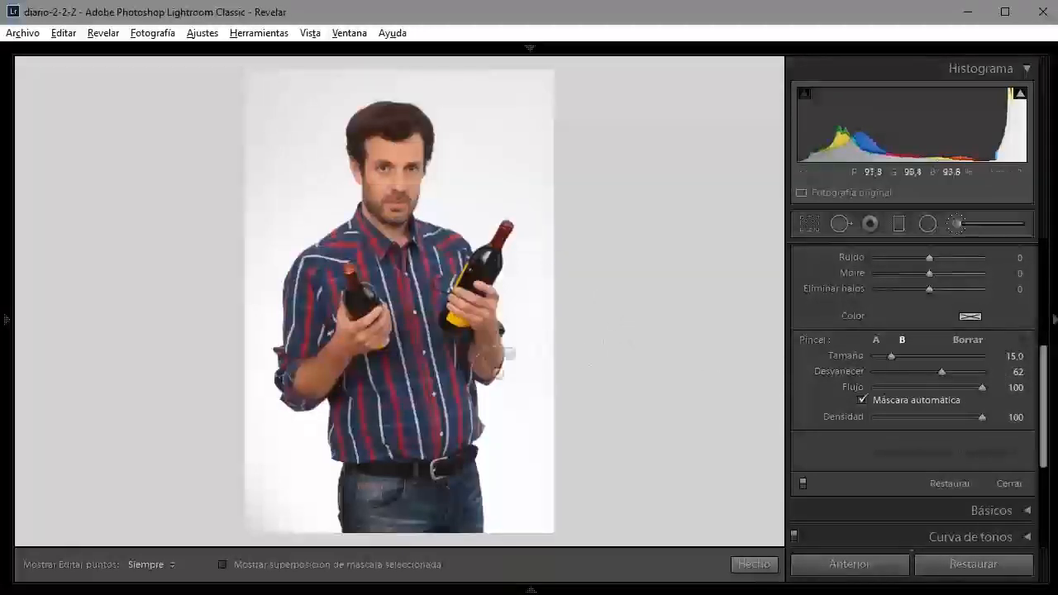
Brush the whitening adjustment over the backdrop around the man with the edit pins hidden.
{"action": "key", "text": "h"}
{"action": "mouse_move", "coordinate": [484, 509]}
{"action": "left_mouse_down"}
{"action": "mouse_move", "coordinate": [517, 335]}
{"action": "mouse_move", "coordinate": [521, 227]}
{"action": "mouse_move", "coordinate": [511, 207]}
{"action": "mouse_move", "coordinate": [446, 177]}
{"action": "mouse_move", "coordinate": [438, 136]}
{"action": "mouse_move", "coordinate": [347, 91]}
{"action": "mouse_move", "coordinate": [301, 198]}
{"action": "mouse_move", "coordinate": [312, 248]}
{"action": "mouse_move", "coordinate": [289, 339]}
{"action": "mouse_move", "coordinate": [315, 400]}
{"action": "mouse_move", "coordinate": [331, 526]}
{"action": "mouse_move", "coordinate": [263, 487]}
{"action": "mouse_move", "coordinate": [262, 186]}
{"action": "mouse_move", "coordinate": [314, 83]}
{"action": "mouse_move", "coordinate": [462, 91]}
{"action": "mouse_move", "coordinate": [516, 132]}
{"action": "mouse_move", "coordinate": [541, 174]}
{"action": "left_mouse_up"}
{"action": "mouse_move", "coordinate": [538, 106]}
{"action": "left_mouse_down"}
{"action": "mouse_move", "coordinate": [254, 70]}
{"action": "mouse_move", "coordinate": [256, 87]}
{"action": "left_mouse_up"}
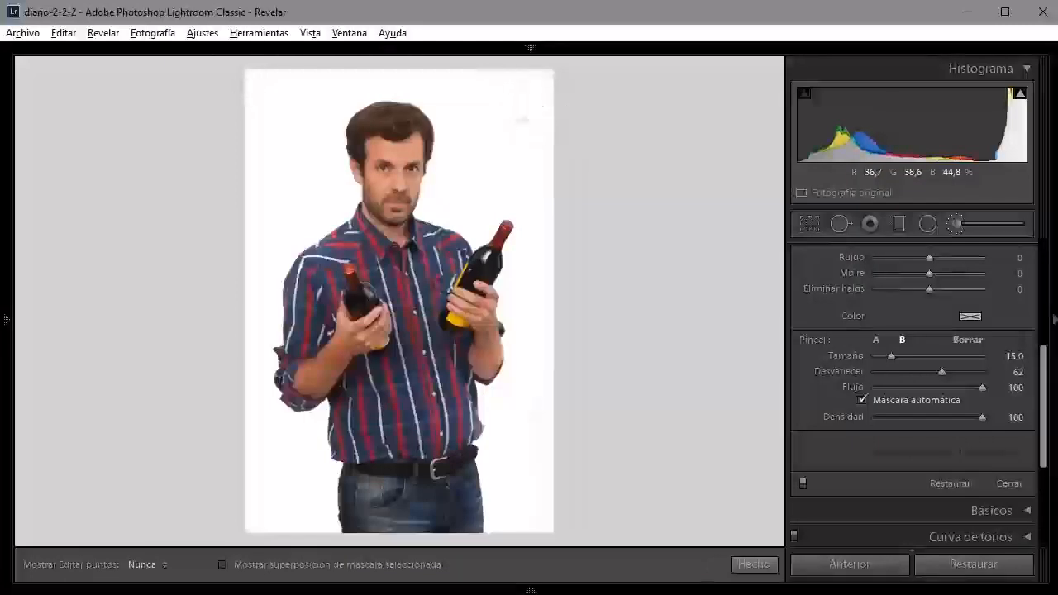
{"action": "left_click_drag", "start_coordinate": [561, 557], "coordinate": [560, 565]}
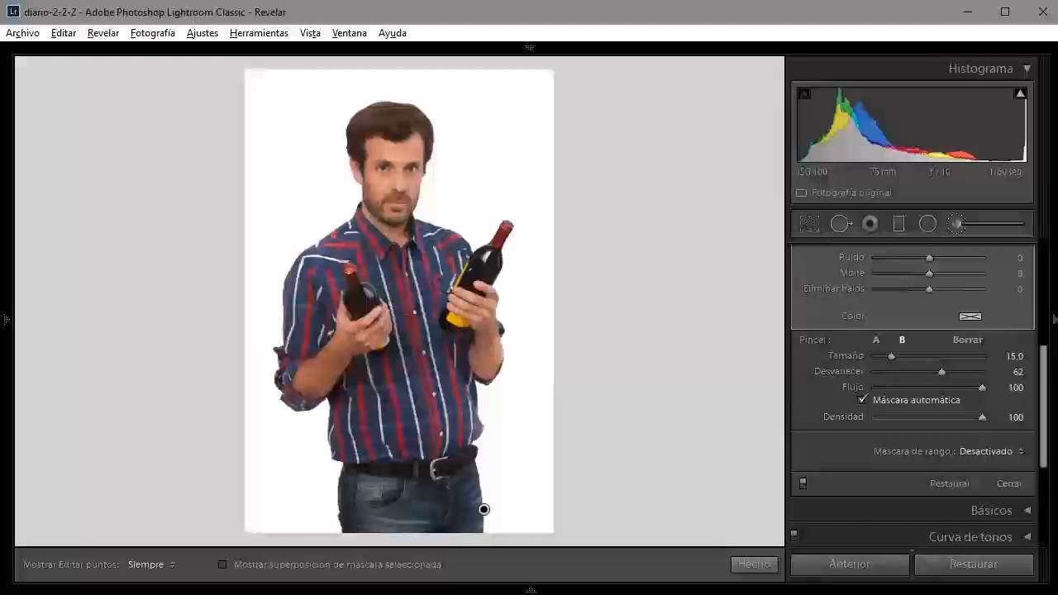
Examine the brushed edges around the man's hair, shoulders and sleeves at close zoom.
{"action": "key", "text": "z"}
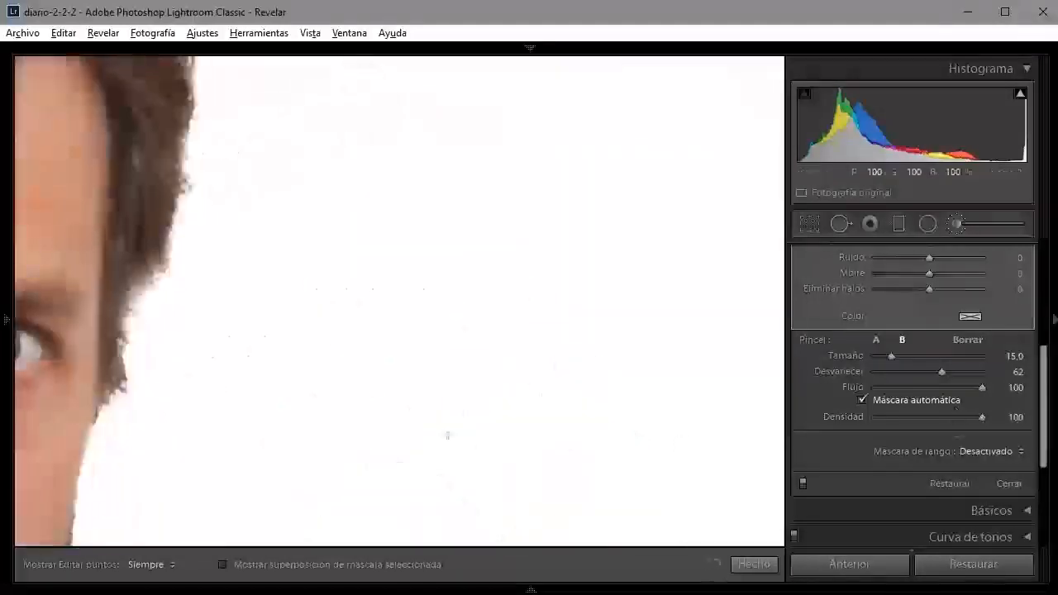
{"action": "left_click_drag", "start_coordinate": [311, 397], "coordinate": [420, 441]}
{"action": "left_click_drag", "start_coordinate": [449, 124], "coordinate": [403, 66]}
{"action": "left_click_drag", "start_coordinate": [351, 430], "coordinate": [344, 94]}
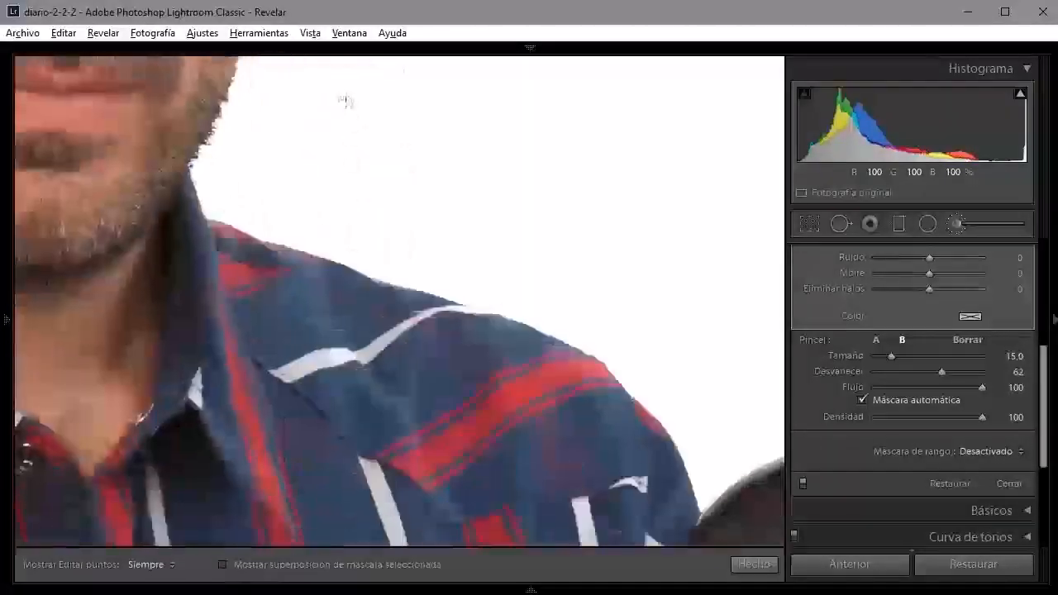
{"action": "left_click_drag", "start_coordinate": [405, 348], "coordinate": [283, 125]}
{"action": "left_click_drag", "start_coordinate": [492, 373], "coordinate": [361, 248]}
{"action": "left_click_drag", "start_coordinate": [379, 406], "coordinate": [266, 82]}
{"action": "left_click_drag", "start_coordinate": [331, 327], "coordinate": [651, 269]}
{"action": "left_click_drag", "start_coordinate": [198, 273], "coordinate": [564, 306]}
{"action": "left_click_drag", "start_coordinate": [182, 310], "coordinate": [653, 329]}
{"action": "left_click_drag", "start_coordinate": [195, 341], "coordinate": [458, 278]}
{"action": "left_click", "coordinate": [458, 278]}
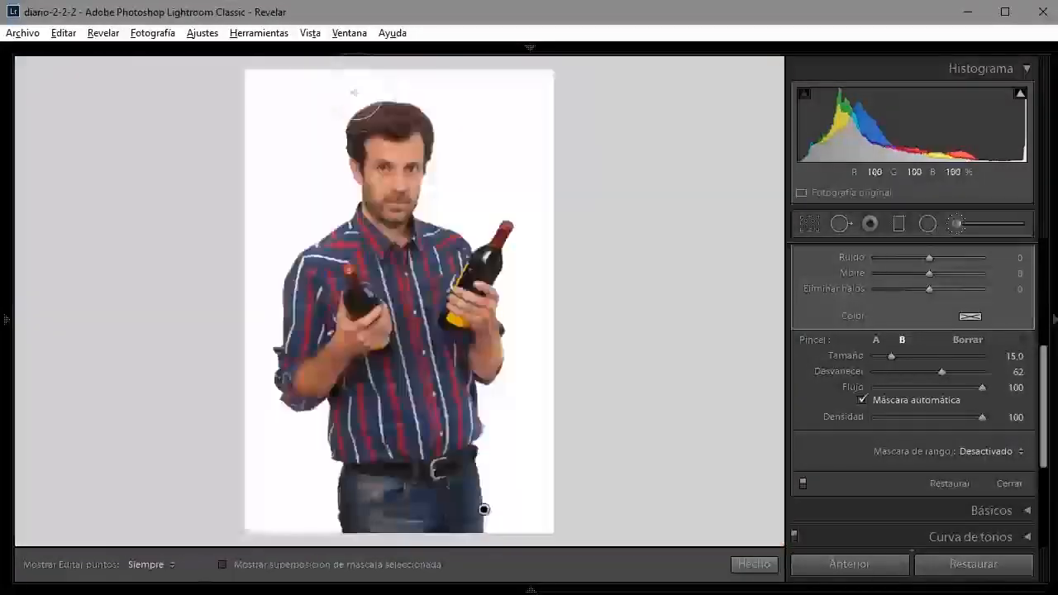
Use the mask overlay to fill the missed backdrop area beside the man's legs, and delete the brush adjustment.
{"action": "key", "text": "o"}
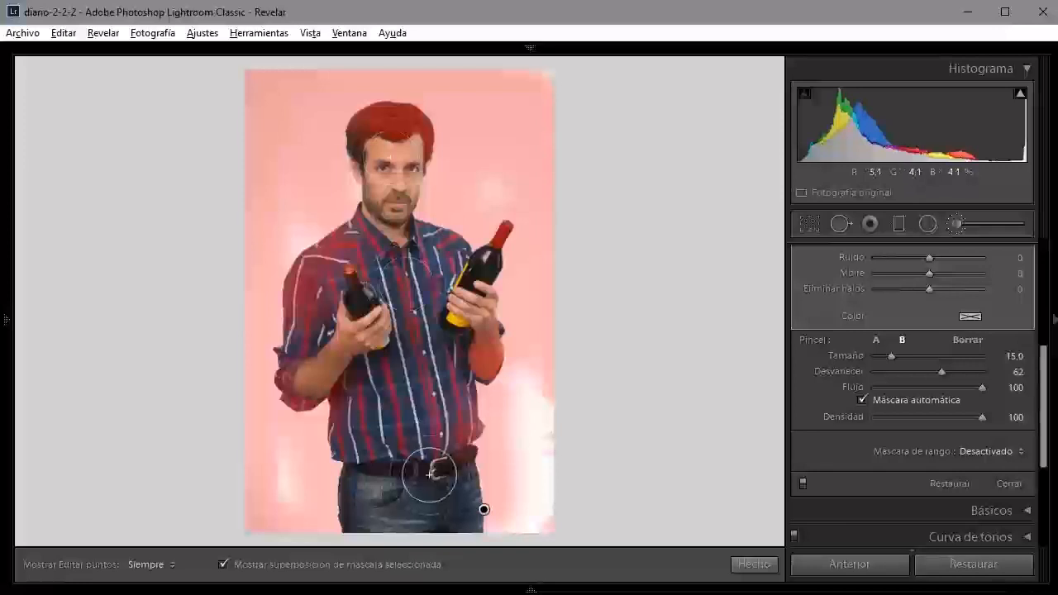
{"action": "mouse_move", "coordinate": [526, 397]}
{"action": "left_mouse_down"}
{"action": "mouse_move", "coordinate": [539, 480]}
{"action": "mouse_move", "coordinate": [530, 523]}
{"action": "left_mouse_up"}
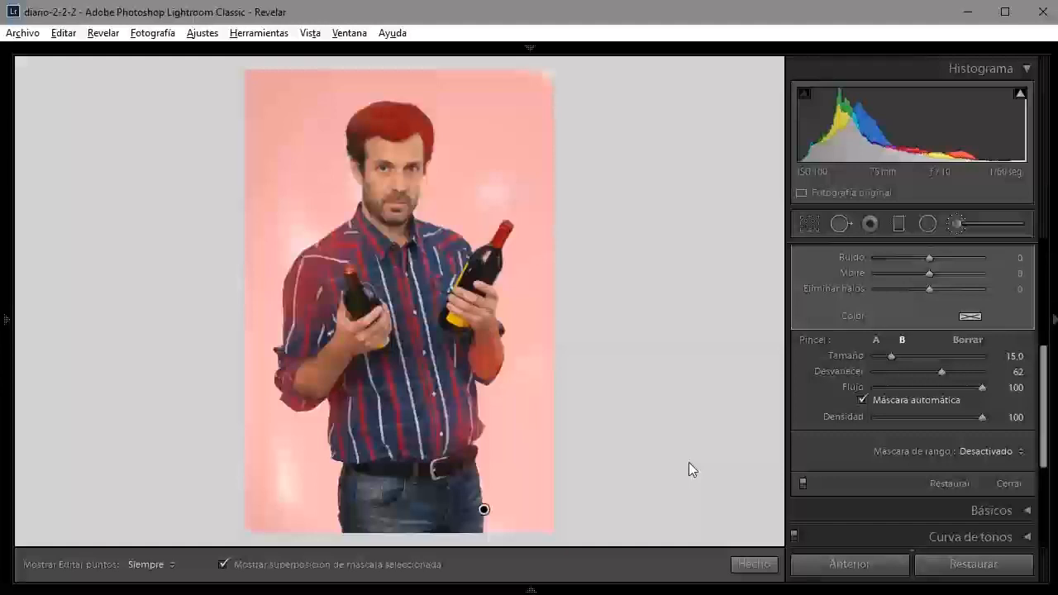
{"action": "key", "text": "Delete"}
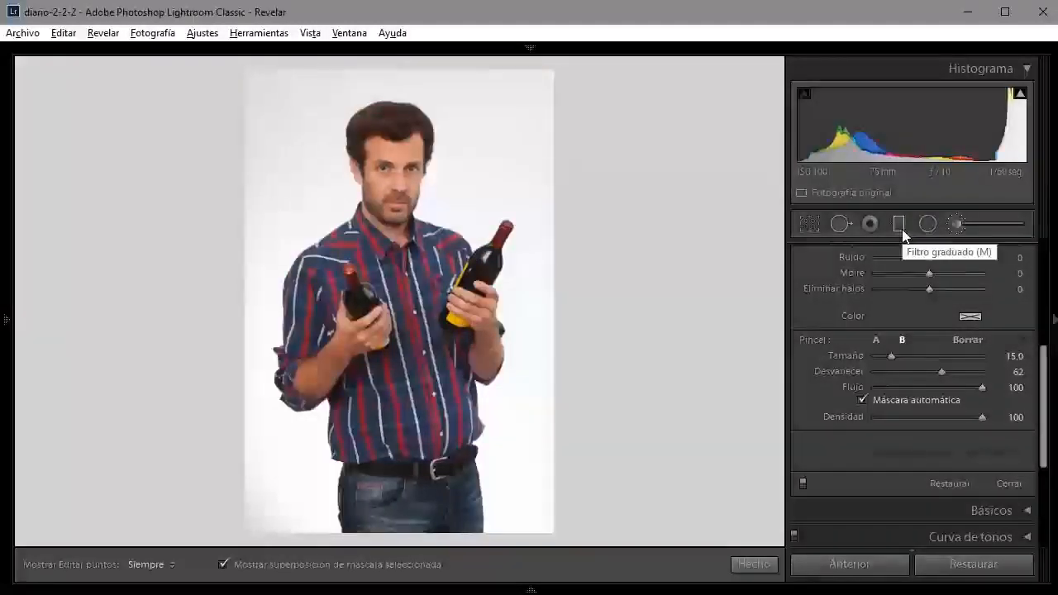
Place a graduated filter just outside the photo's right edge so it covers the whole image, with Blancos at 100.
{"action": "left_click", "coordinate": [899, 225]}
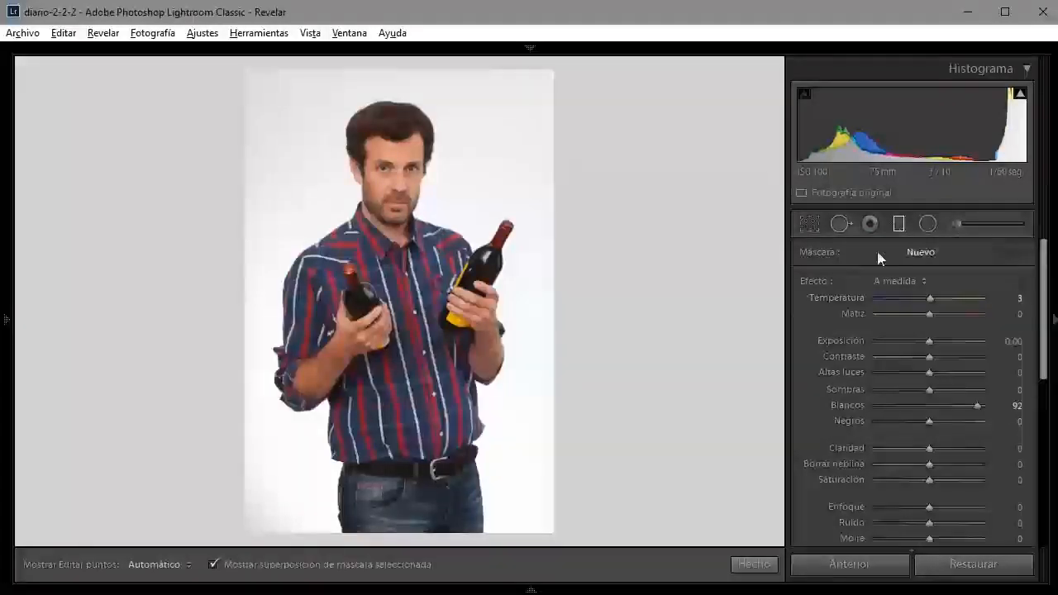
{"action": "left_click_drag", "start_coordinate": [548, 330], "coordinate": [591, 326]}
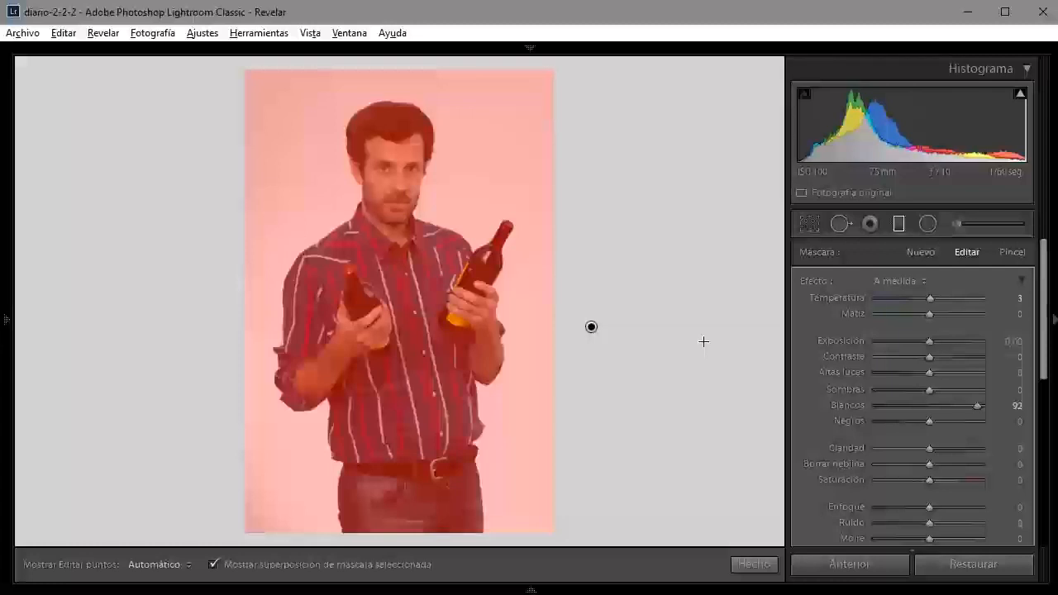
{"action": "key", "text": "o"}
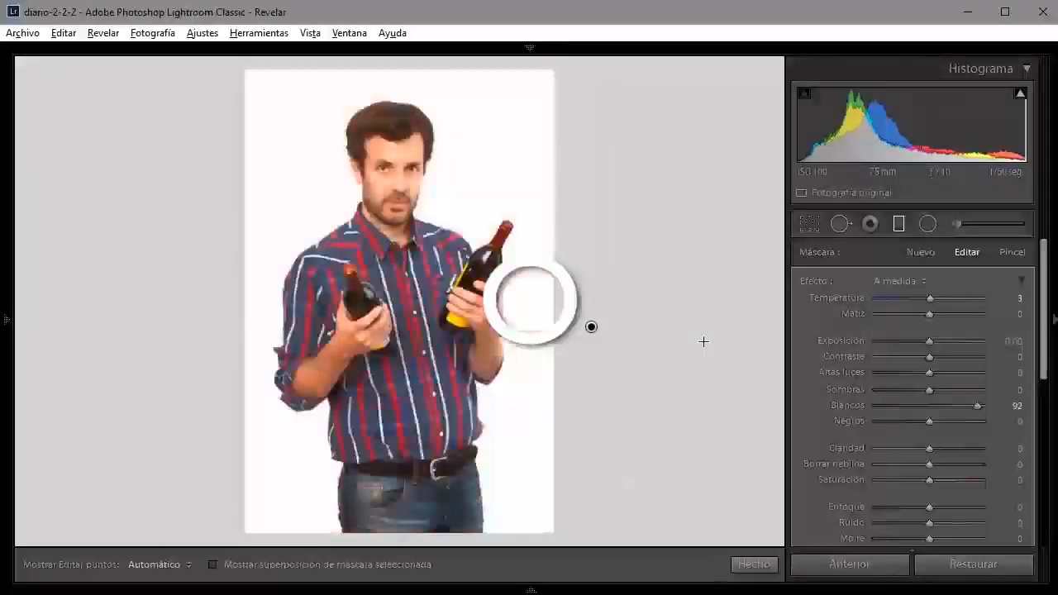
{"action": "left_click_drag", "start_coordinate": [977, 406], "coordinate": [983, 404]}
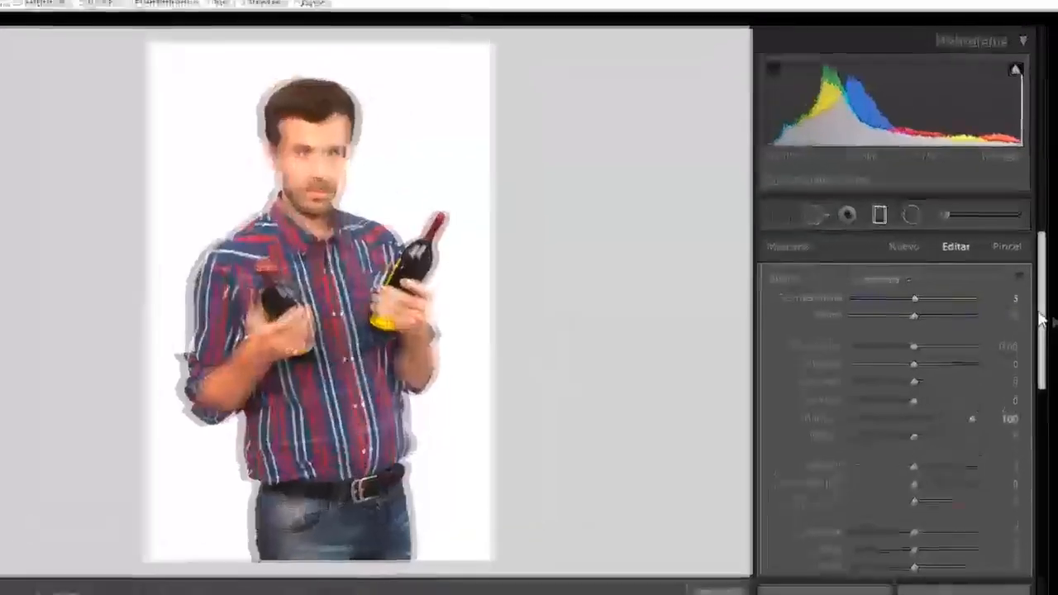
Restrict the graduated filter with a Luminancia range mask and set its Rango to 68/100.
{"action": "left_click_drag", "start_coordinate": [1043, 318], "coordinate": [1037, 409]}
{"action": "left_click_drag", "start_coordinate": [1030, 453], "coordinate": [1024, 479]}
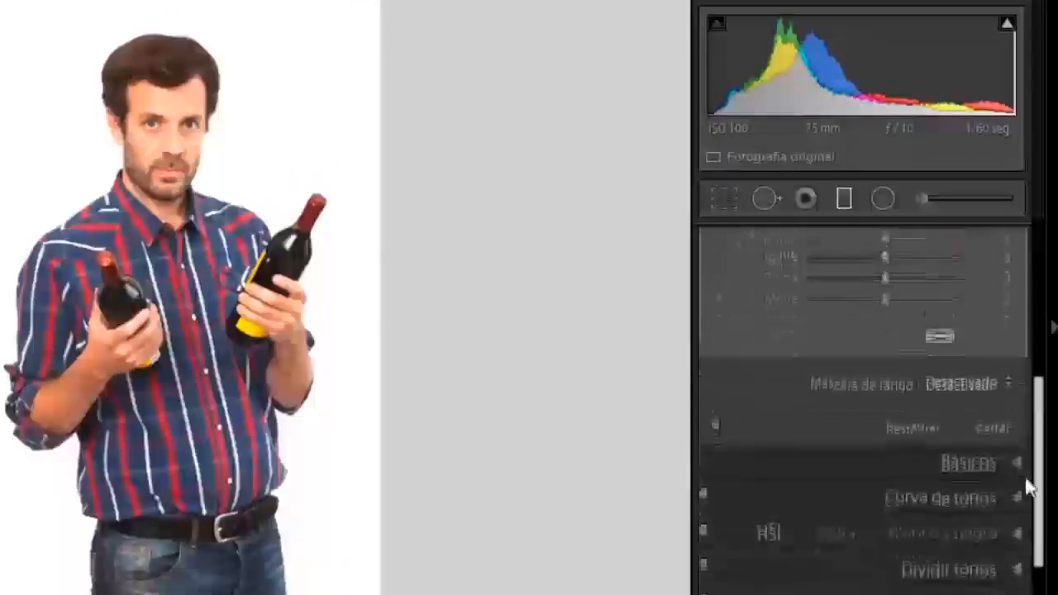
{"action": "left_click", "coordinate": [1005, 368]}
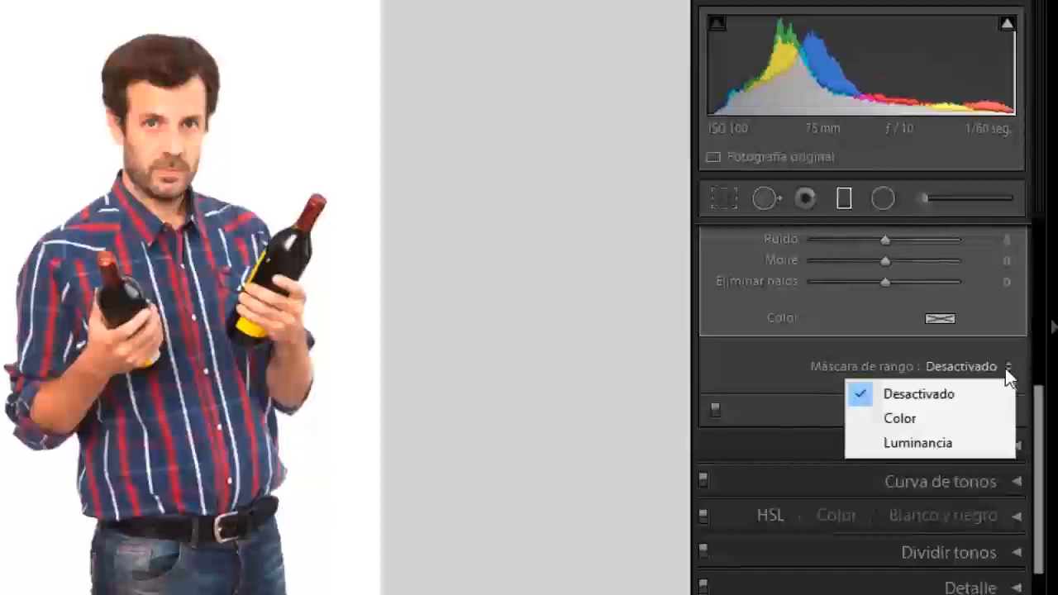
{"action": "left_click", "coordinate": [963, 444]}
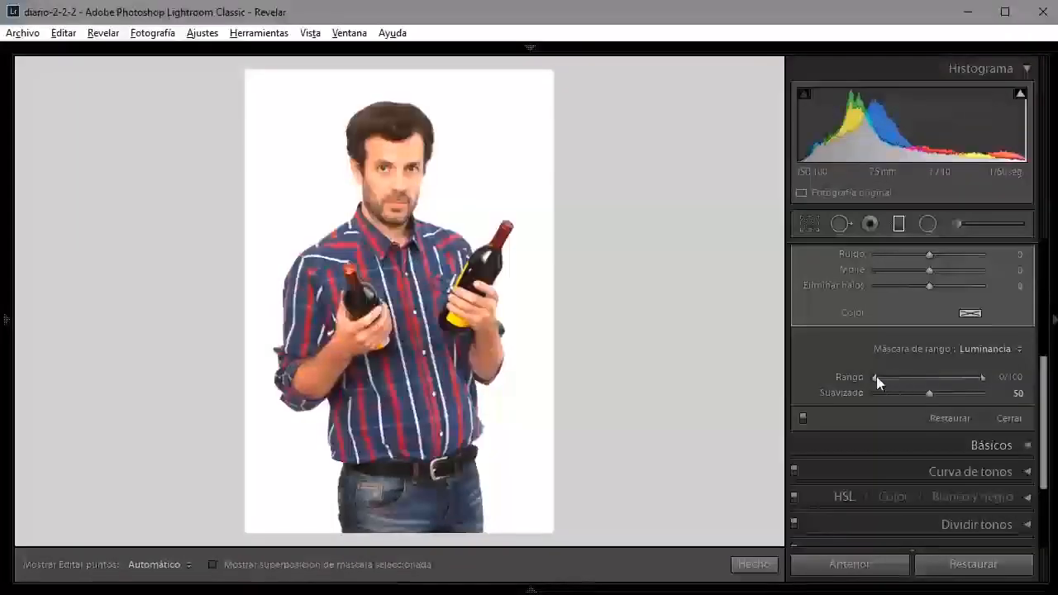
{"action": "left_click_drag", "start_coordinate": [876, 376], "coordinate": [931, 378]}
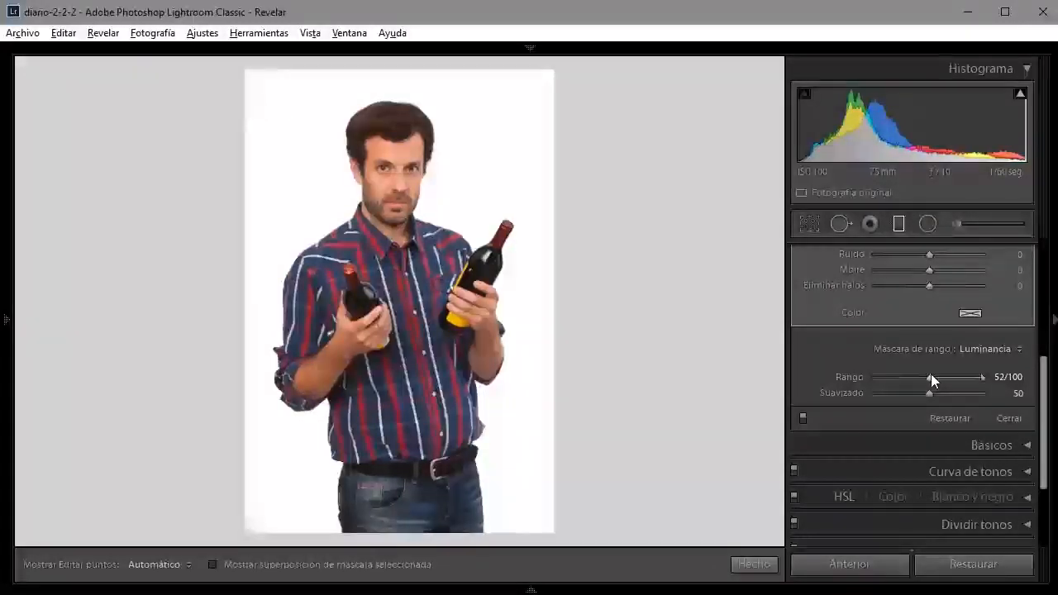
{"action": "left_click_drag", "start_coordinate": [930, 373], "coordinate": [946, 373]}
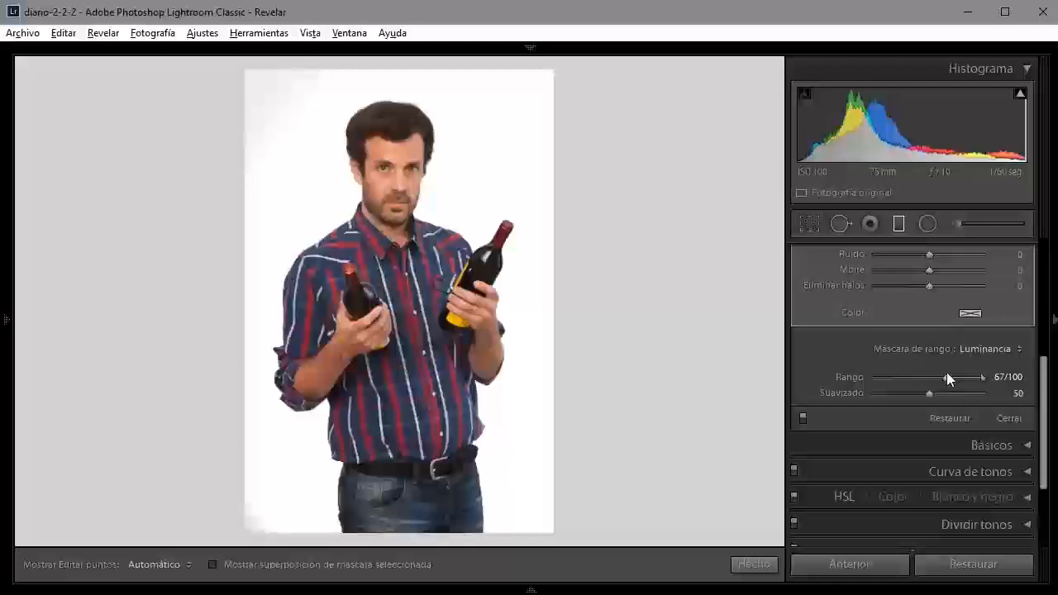
{"action": "left_click_drag", "start_coordinate": [947, 372], "coordinate": [947, 371]}
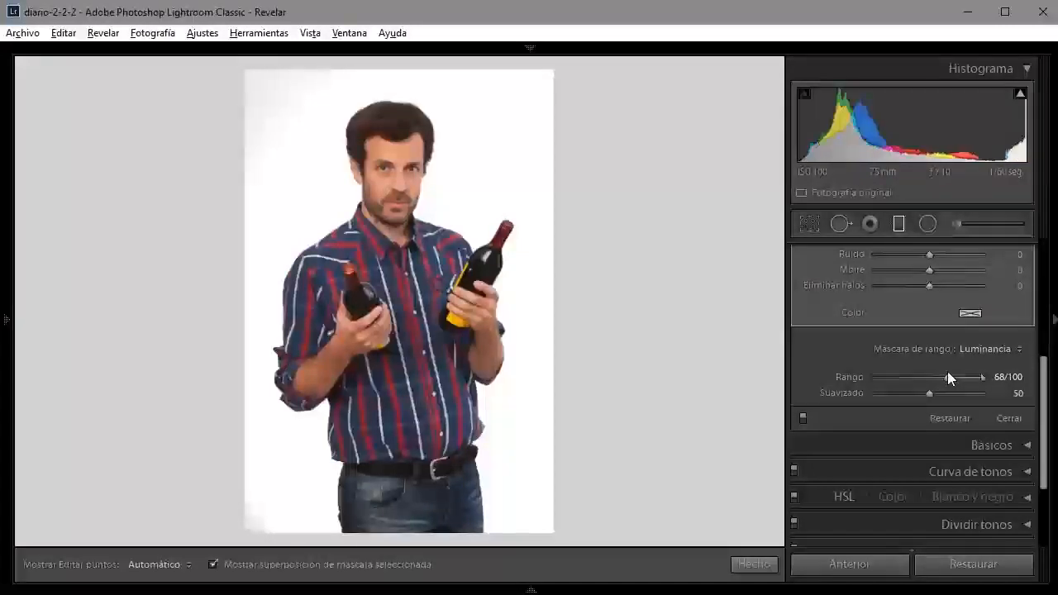
Display the filter's mask overlay and cycle through its overlay colours back to red.
{"action": "key", "text": "o"}
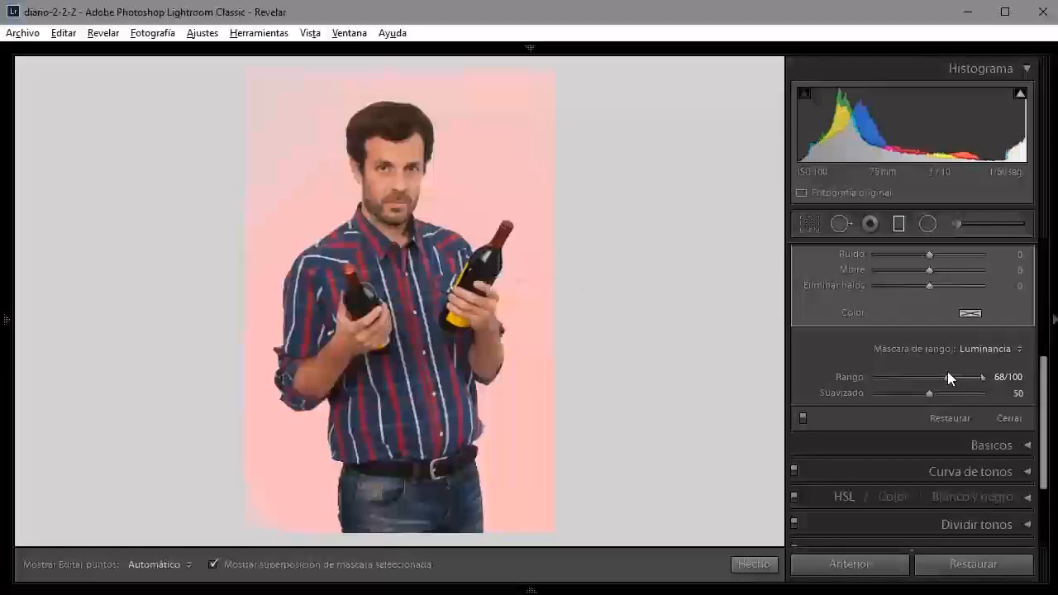
{"action": "key", "text": "shift+o"}
{"action": "key", "text": "shift+o"}
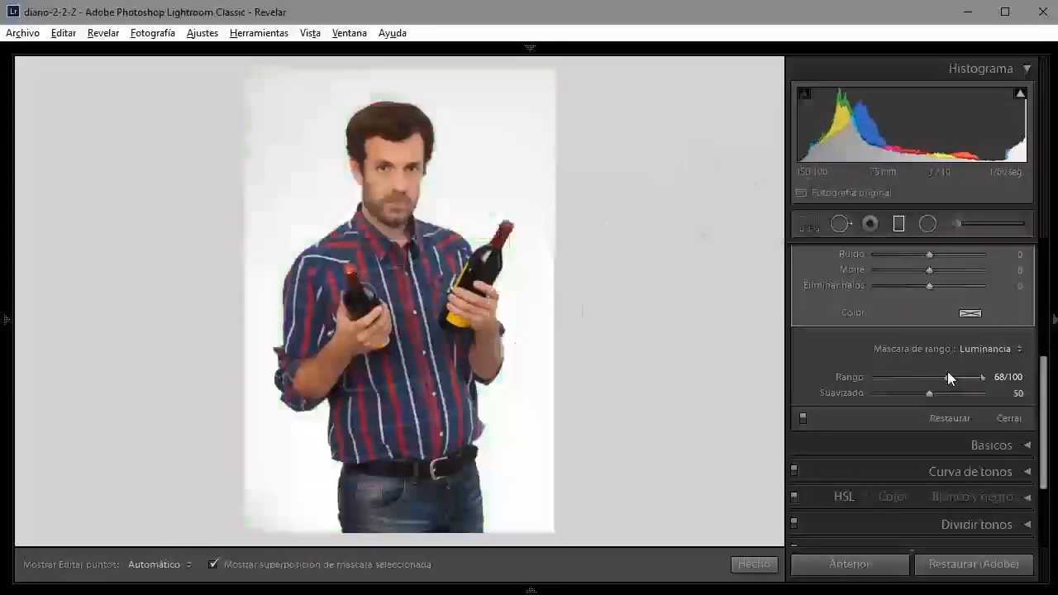
{"action": "key", "text": "shift+o"}
{"action": "key", "text": "shift+o"}
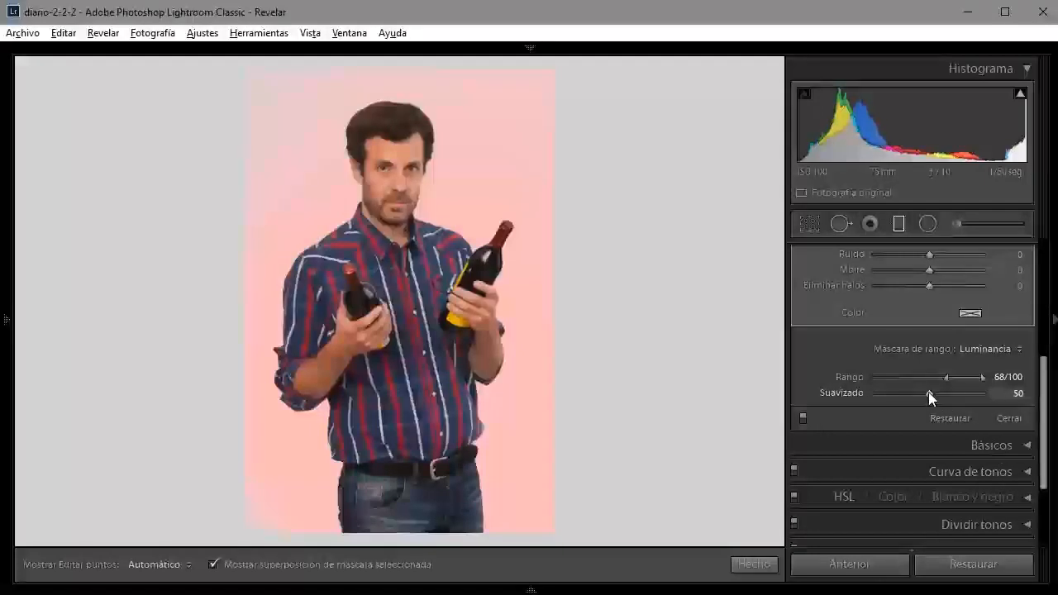
Try the range mask's Suavizado at 100, 0 and intermediate values, and return it to 50.
{"action": "left_click_drag", "start_coordinate": [928, 392], "coordinate": [1000, 392]}
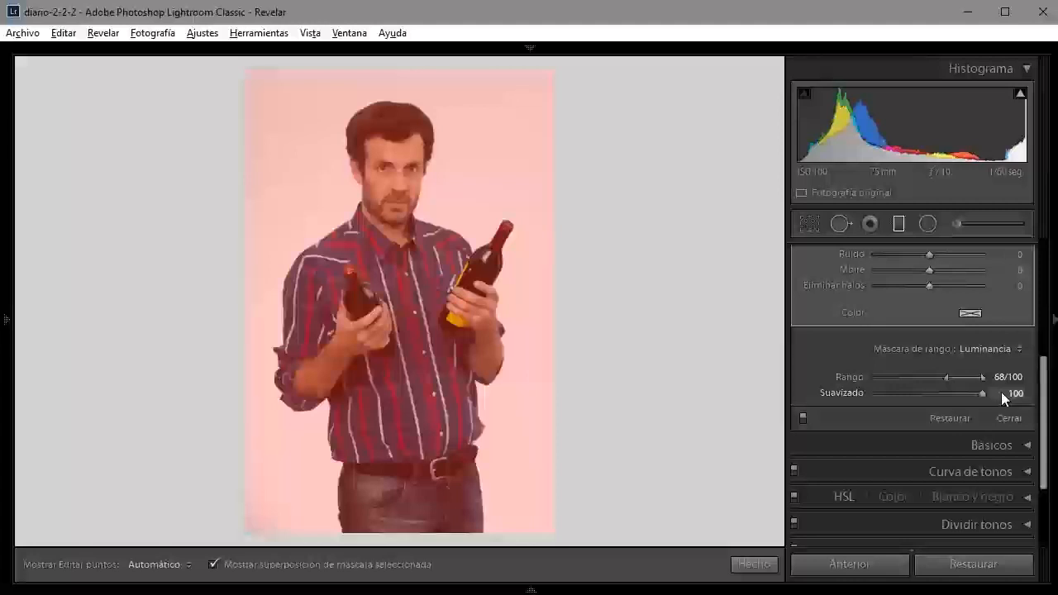
{"action": "left_click_drag", "start_coordinate": [1001, 392], "coordinate": [856, 399]}
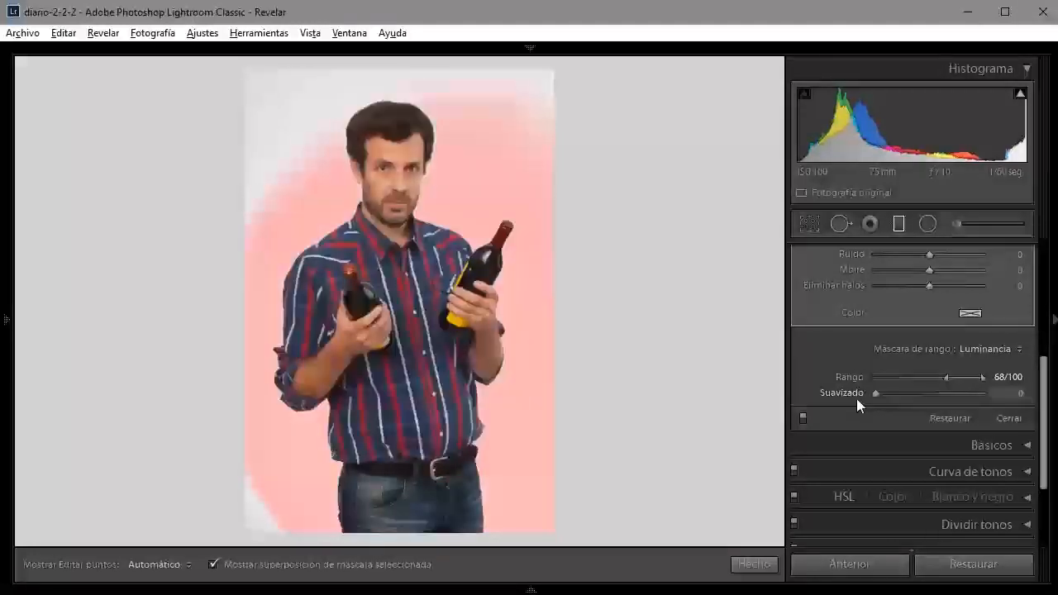
{"action": "left_click_drag", "start_coordinate": [874, 394], "coordinate": [912, 391]}
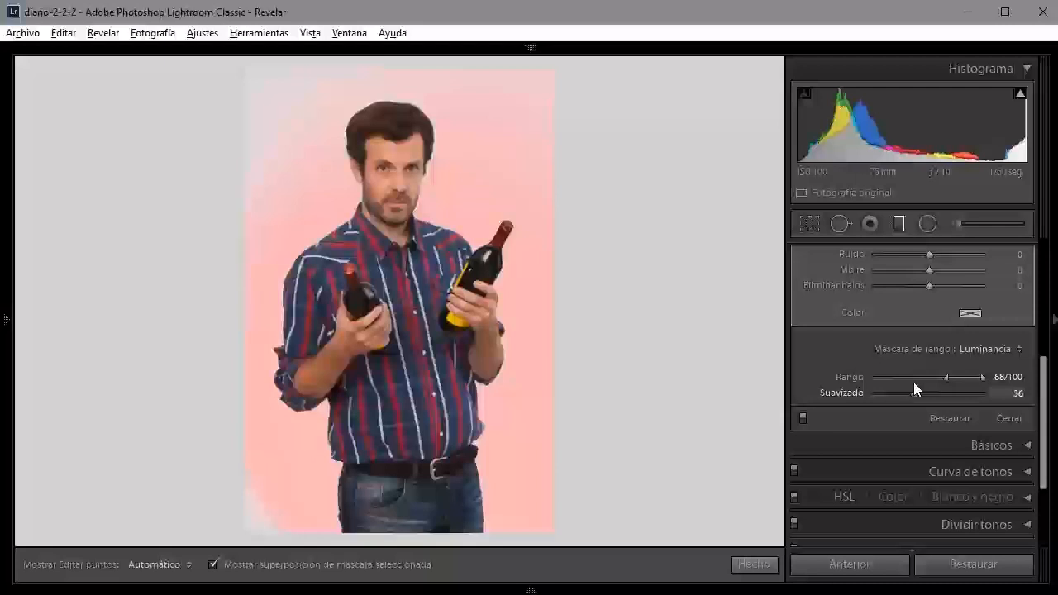
{"action": "left_click_drag", "start_coordinate": [913, 383], "coordinate": [916, 383]}
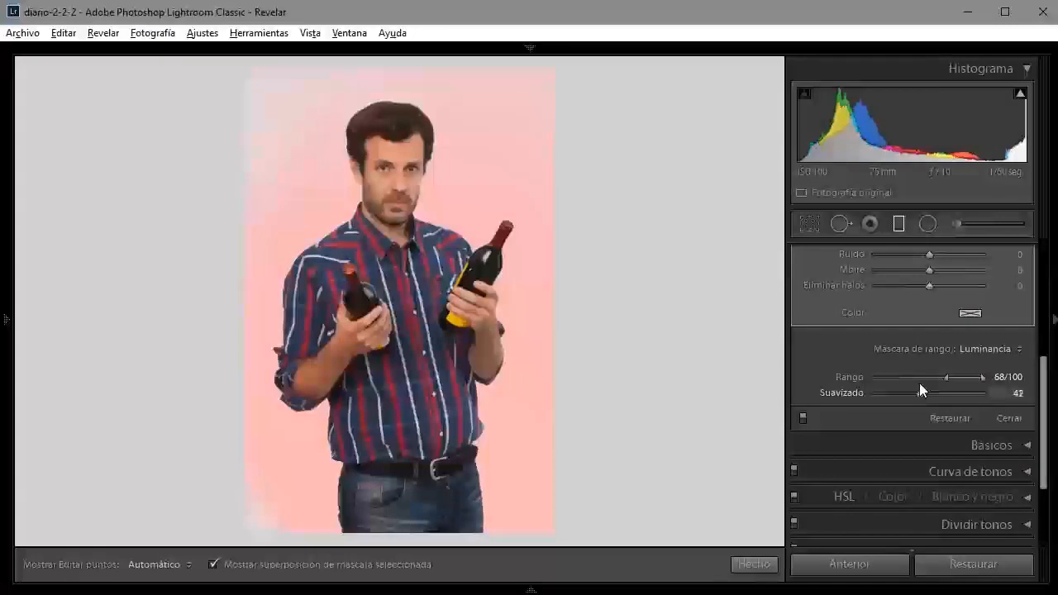
{"action": "mouse_move", "coordinate": [918, 384]}
{"action": "left_mouse_down"}
{"action": "mouse_move", "coordinate": [935, 388]}
{"action": "mouse_move", "coordinate": [904, 394]}
{"action": "mouse_move", "coordinate": [928, 387]}
{"action": "left_mouse_up"}
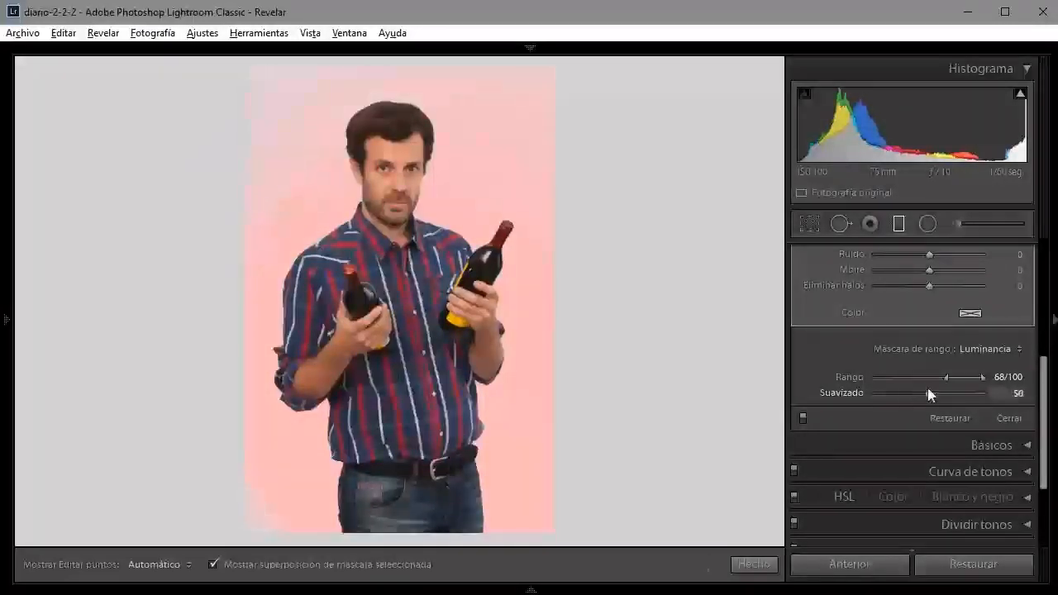
Check the mask edge along the man's sleeve at close zoom and set Suavizado to 24.
{"action": "key", "text": "z"}
{"action": "key", "text": "space"}
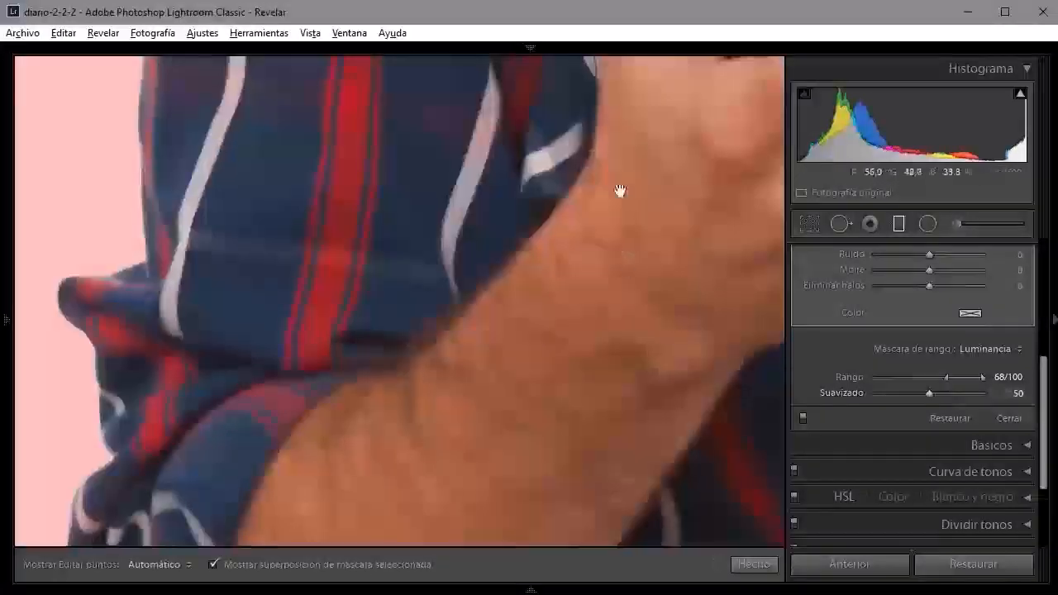
{"action": "left_click_drag", "start_coordinate": [620, 200], "coordinate": [512, 541]}
{"action": "left_click_drag", "start_coordinate": [560, 267], "coordinate": [586, 156]}
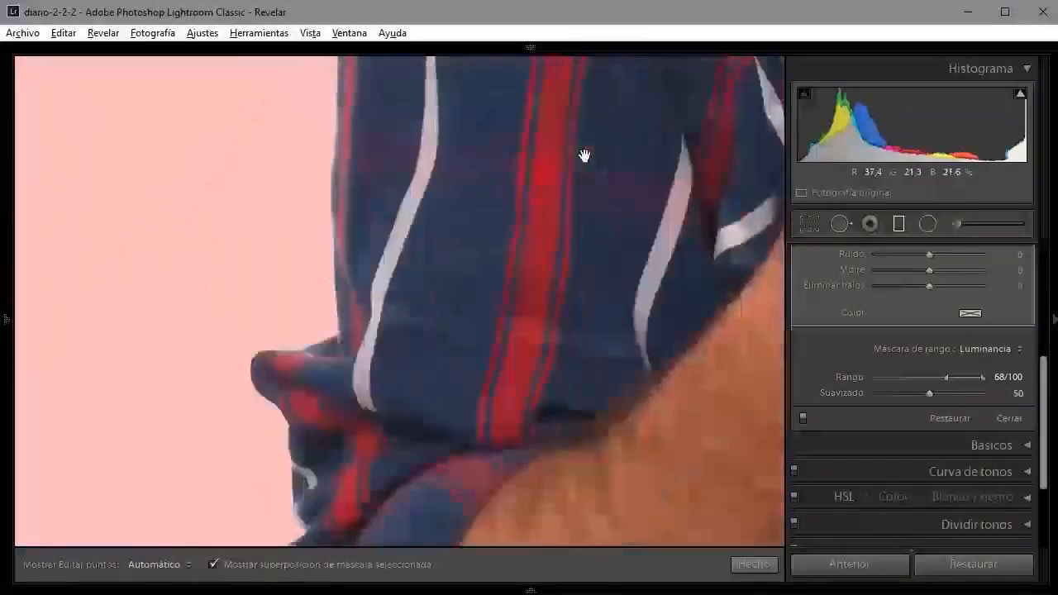
{"action": "left_click_drag", "start_coordinate": [931, 399], "coordinate": [901, 393]}
Check the mask edges along the shirt and hair, and set the range mask's Suavizado to 31.
{"action": "key", "text": "space"}
{"action": "left_click_drag", "start_coordinate": [491, 130], "coordinate": [419, 501]}
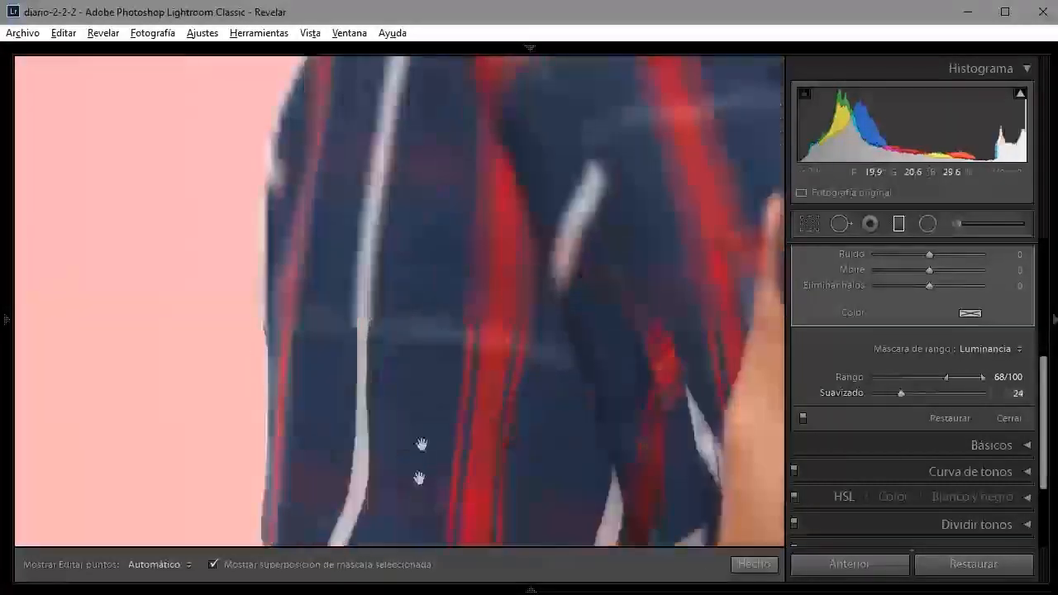
{"action": "left_click_drag", "start_coordinate": [545, 99], "coordinate": [406, 480]}
{"action": "left_click_drag", "start_coordinate": [438, 296], "coordinate": [166, 404]}
{"action": "left_click_drag", "start_coordinate": [728, 215], "coordinate": [453, 454]}
{"action": "left_click_drag", "start_coordinate": [490, 225], "coordinate": [425, 532]}
{"action": "left_click_drag", "start_coordinate": [505, 366], "coordinate": [385, 477]}
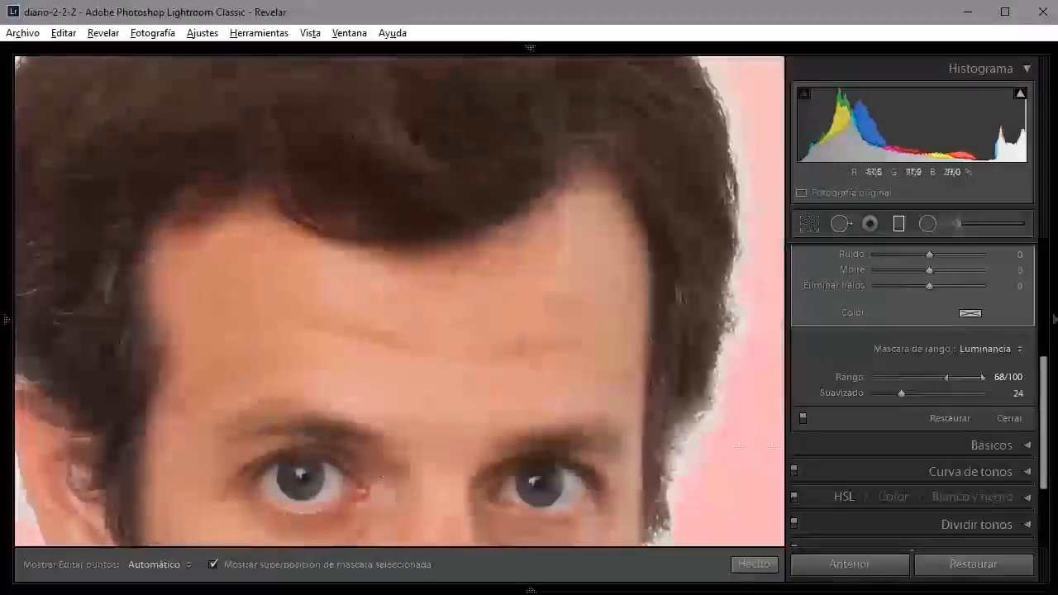
{"action": "left_click_drag", "start_coordinate": [904, 394], "coordinate": [913, 392]}
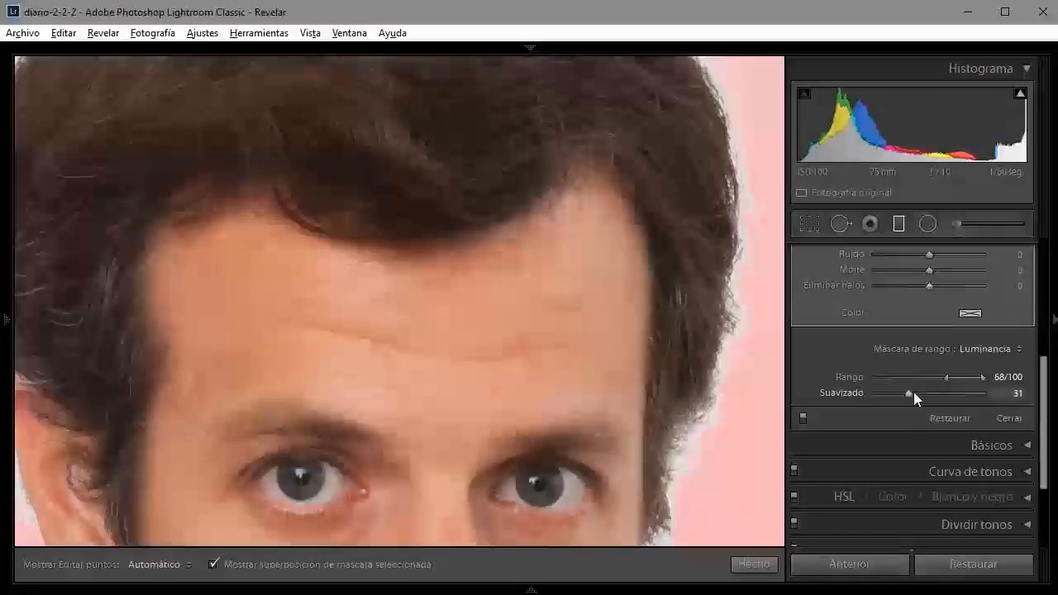
Set the luminance range mask's Rango to 54/100 and hide the mask overlay on the whole photo.
{"action": "left_click", "coordinate": [940, 375]}
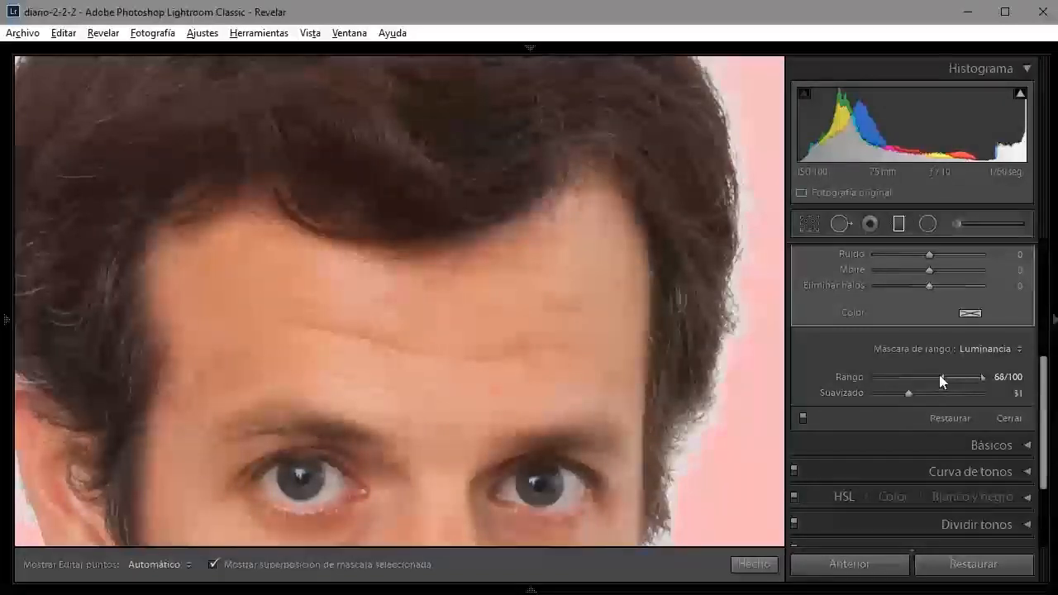
{"action": "mouse_move", "coordinate": [939, 374]}
{"action": "left_mouse_down"}
{"action": "mouse_move", "coordinate": [900, 376]}
{"action": "mouse_move", "coordinate": [929, 376]}
{"action": "left_mouse_up"}
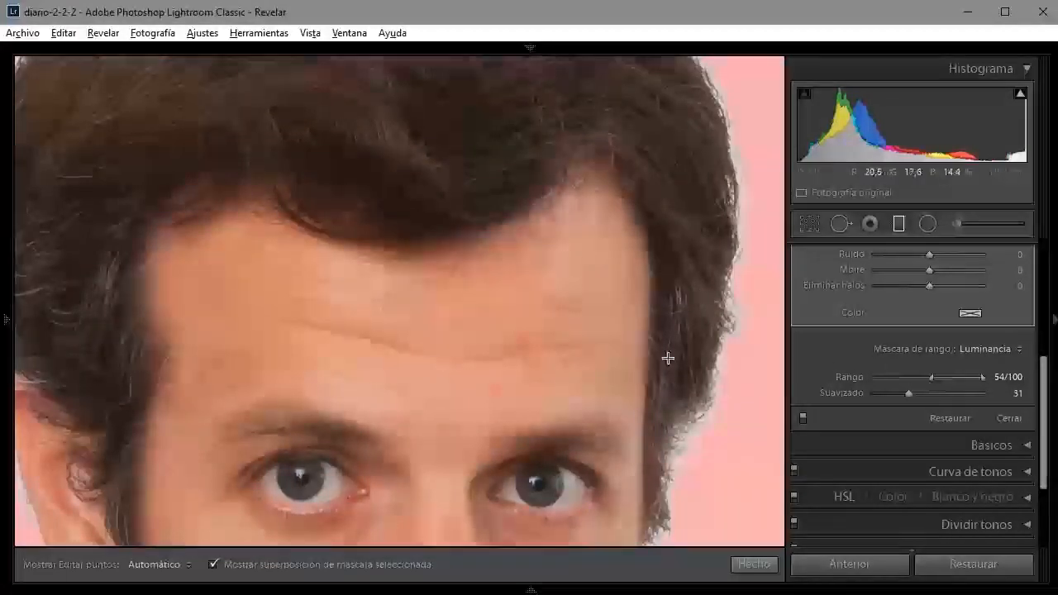
{"action": "key", "text": "z"}
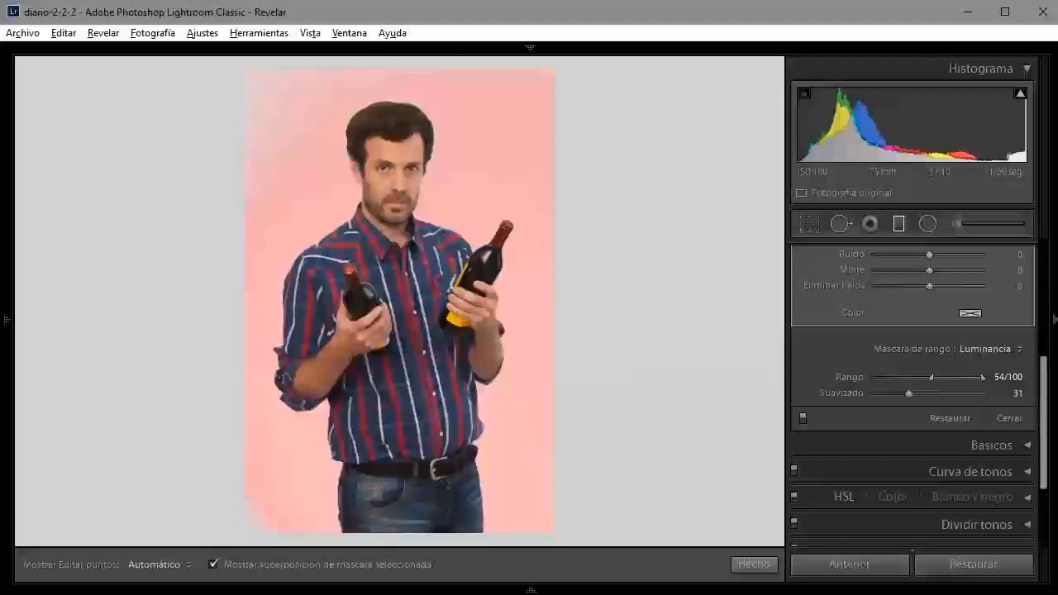
{"action": "key", "text": "o"}
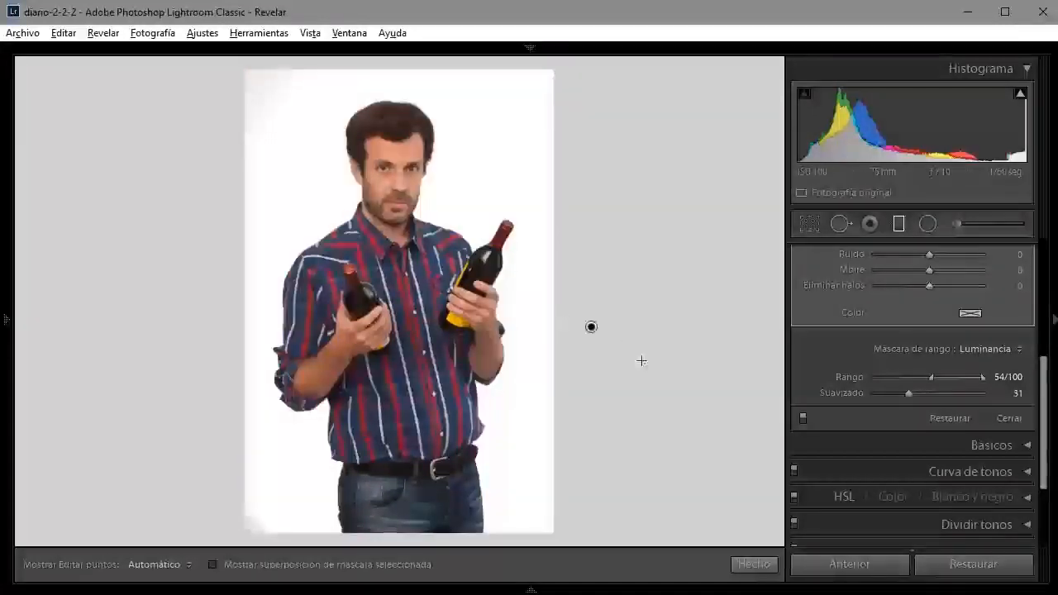
Check the cutout edges around the face and hair up close, set Suavizado to 19, and toggle the filter to compare.
{"action": "key", "text": "z"}
{"action": "left_click_drag", "start_coordinate": [700, 382], "coordinate": [476, 225]}
{"action": "scroll", "coordinate": [450, 236], "scroll_direction": "down", "scroll_amount": 2}
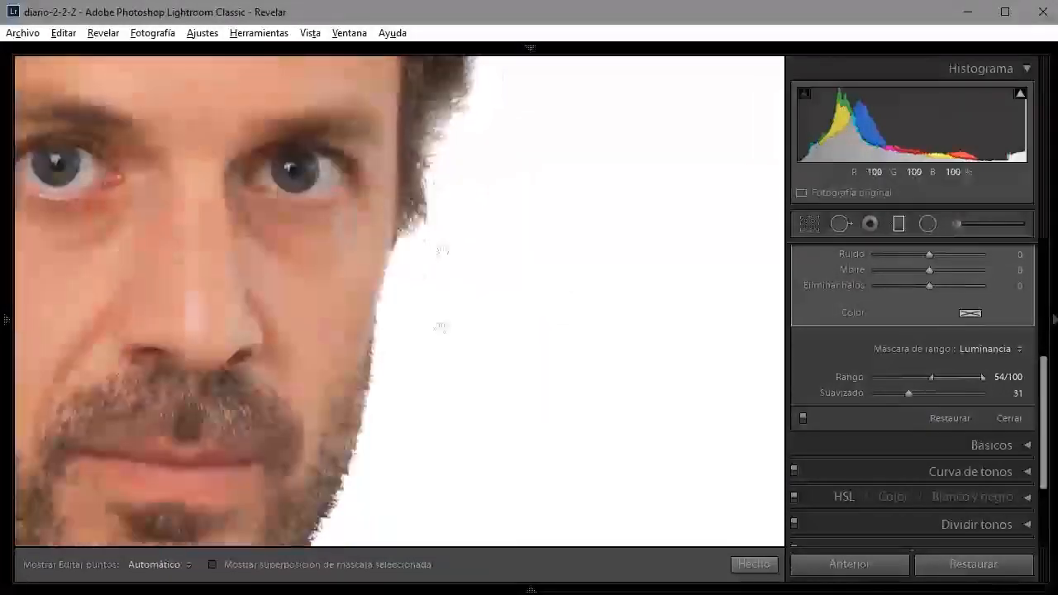
{"action": "scroll", "coordinate": [426, 207], "scroll_direction": "up", "scroll_amount": 2}
{"action": "left_click_drag", "start_coordinate": [375, 182], "coordinate": [616, 493]}
{"action": "left_click_drag", "start_coordinate": [276, 376], "coordinate": [560, 325]}
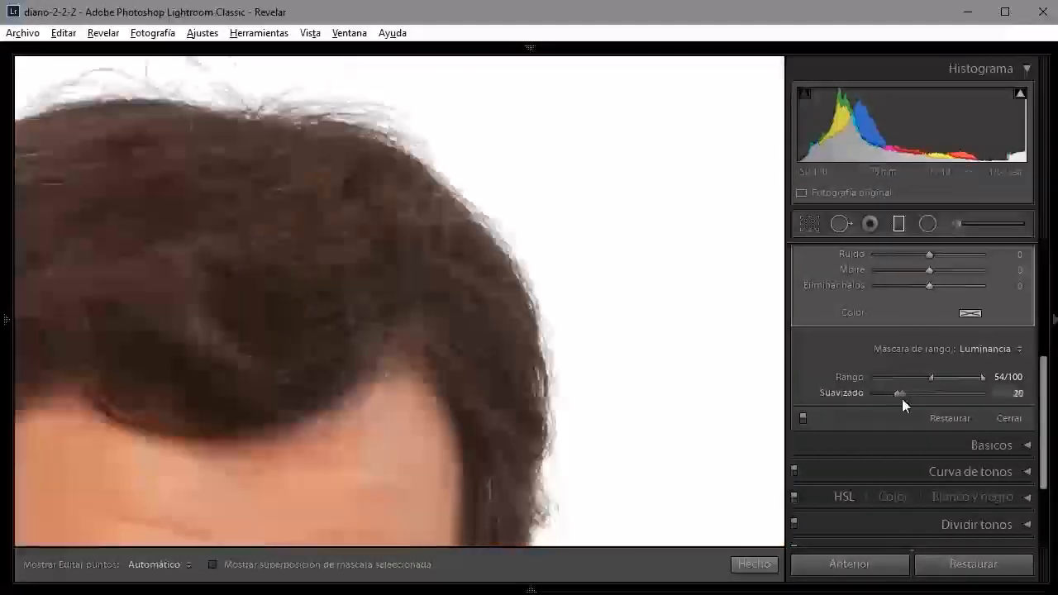
{"action": "left_click_drag", "start_coordinate": [902, 399], "coordinate": [895, 400]}
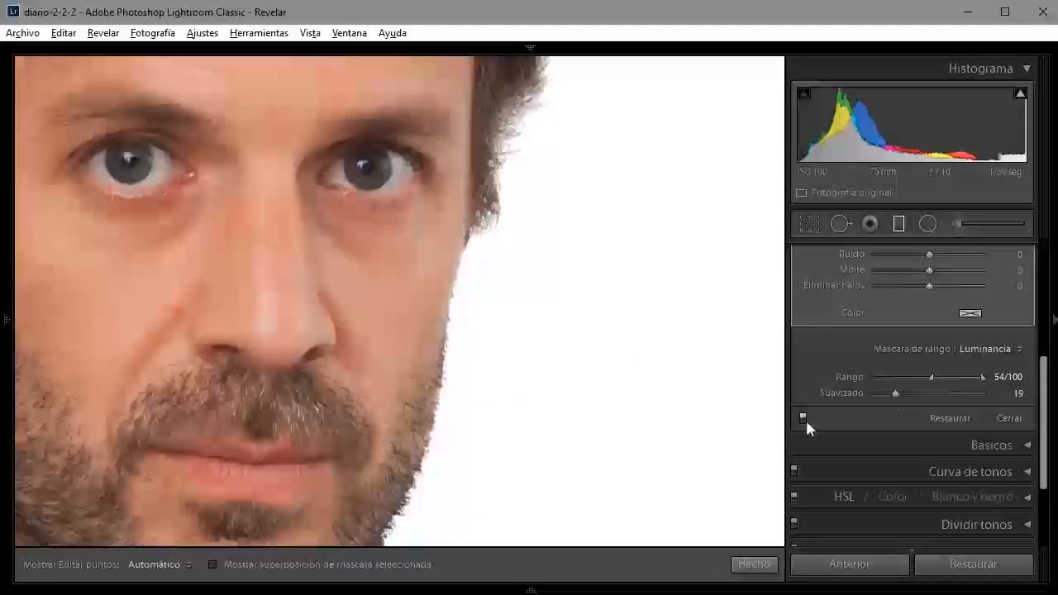
{"action": "left_click", "coordinate": [801, 419]}
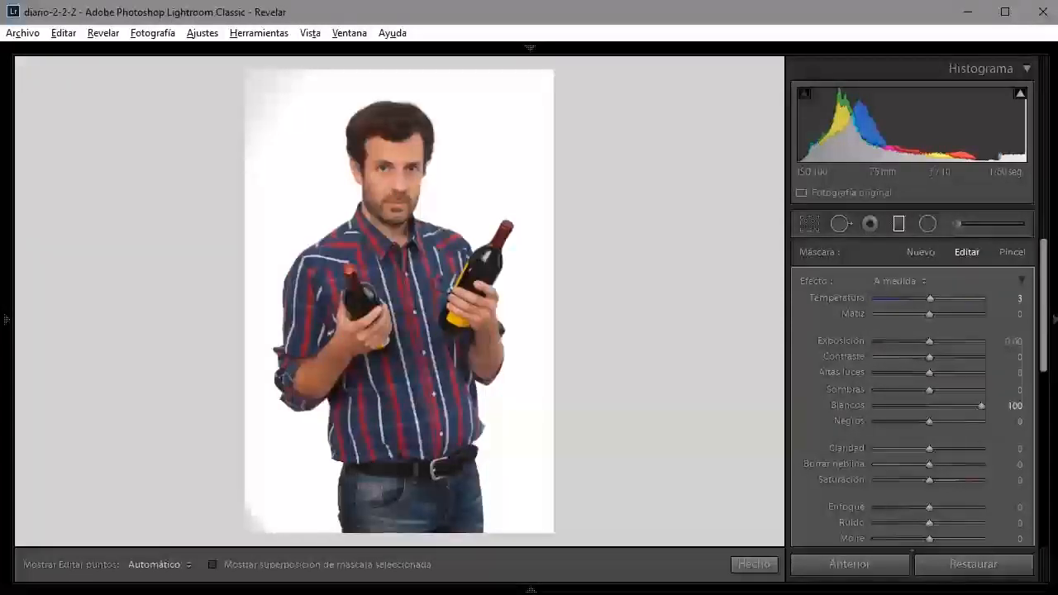
Add graduated filters with Blancos at 100 near each of the four corners of the backdrop, and toggle them to compare.
{"action": "key", "text": "Return"}
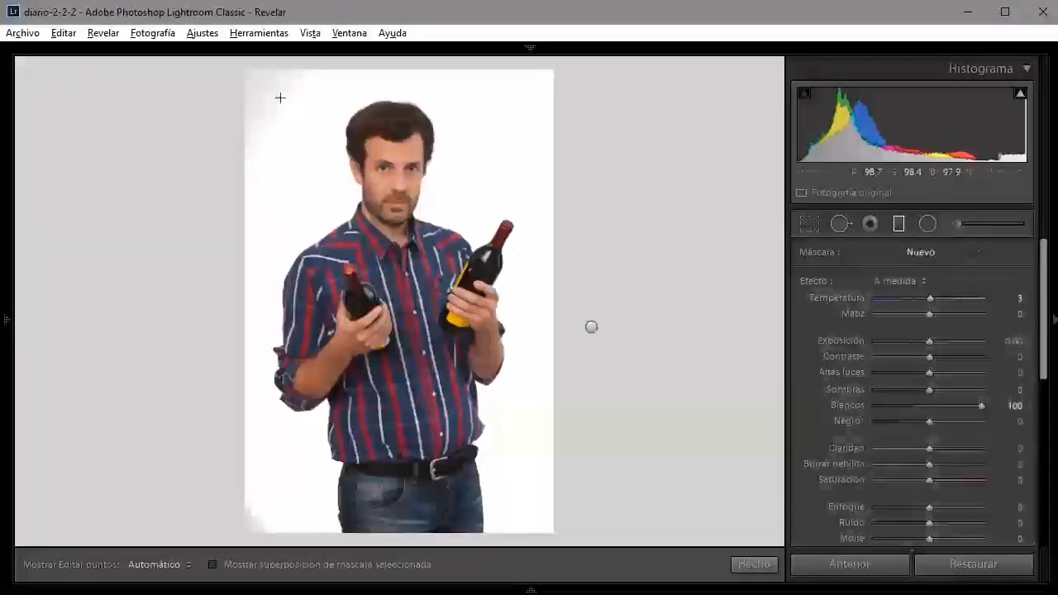
{"action": "left_click", "coordinate": [295, 107]}
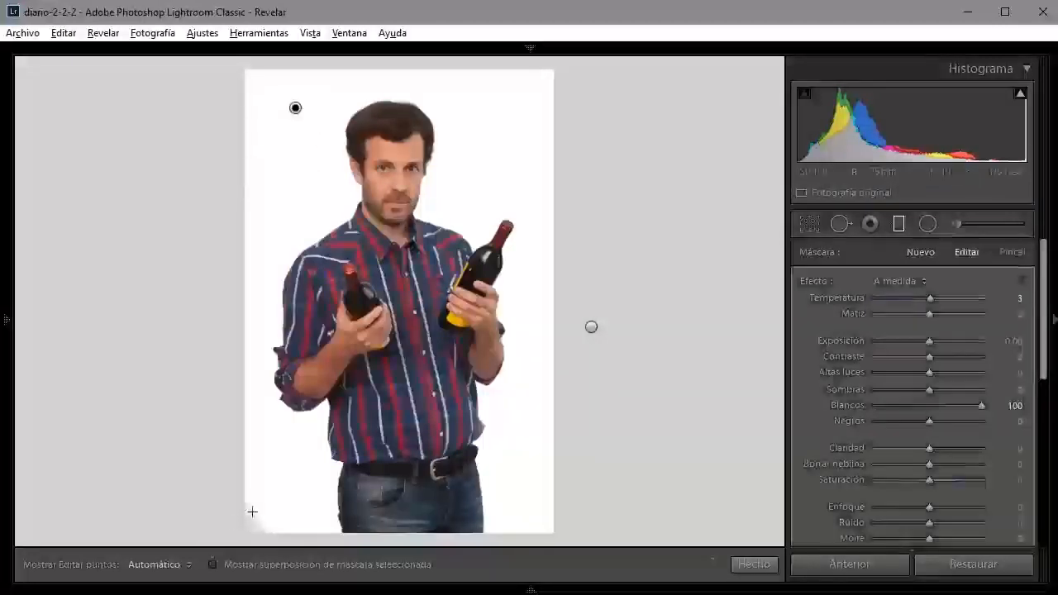
{"action": "left_click", "coordinate": [260, 503]}
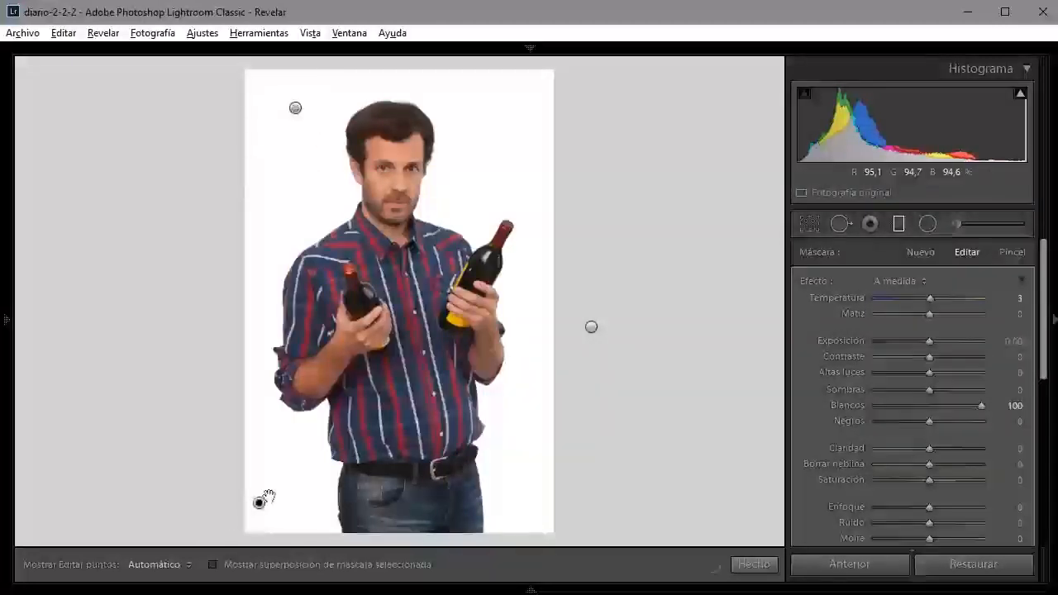
{"action": "left_click", "coordinate": [544, 503]}
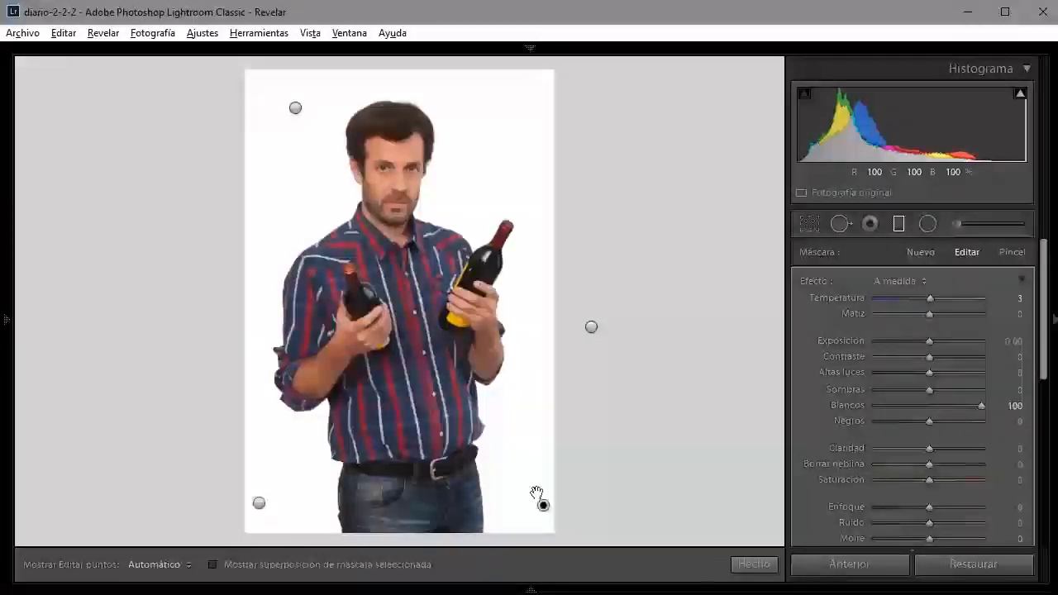
{"action": "left_click", "coordinate": [519, 91]}
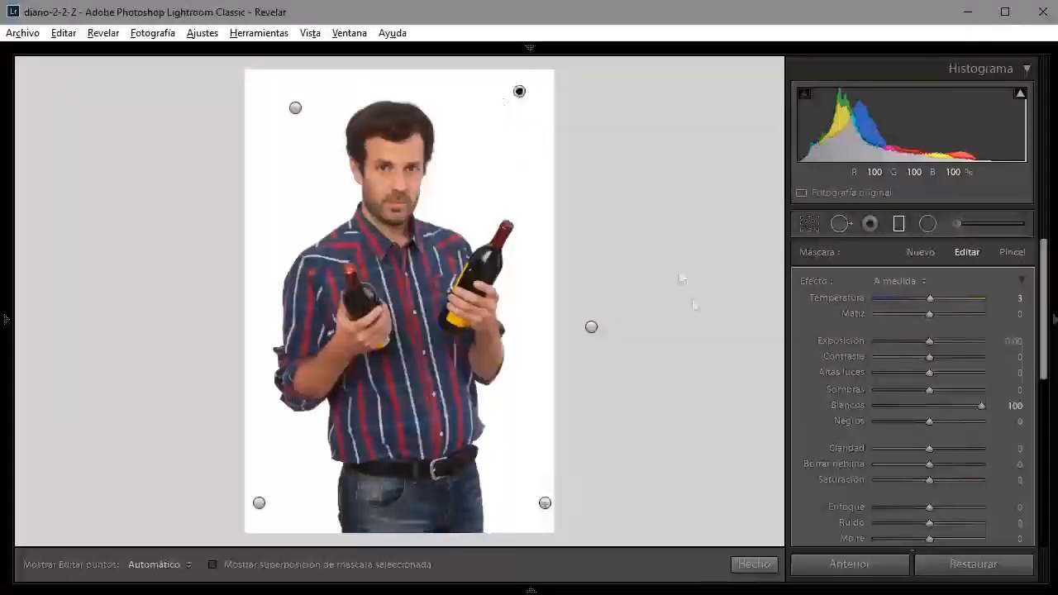
{"action": "left_click", "coordinate": [754, 565]}
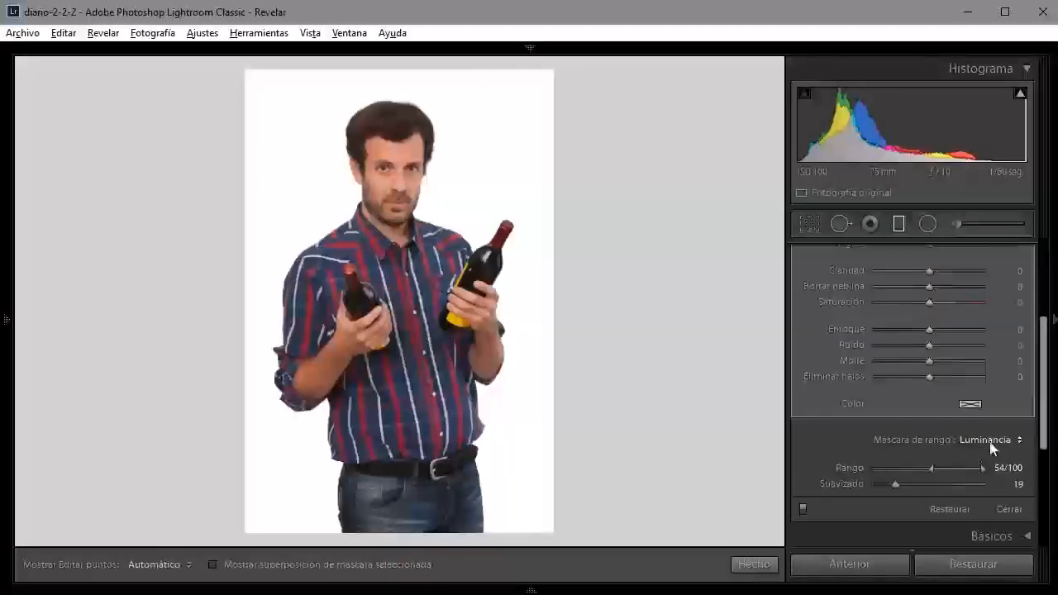
{"action": "left_click", "coordinate": [801, 508]}
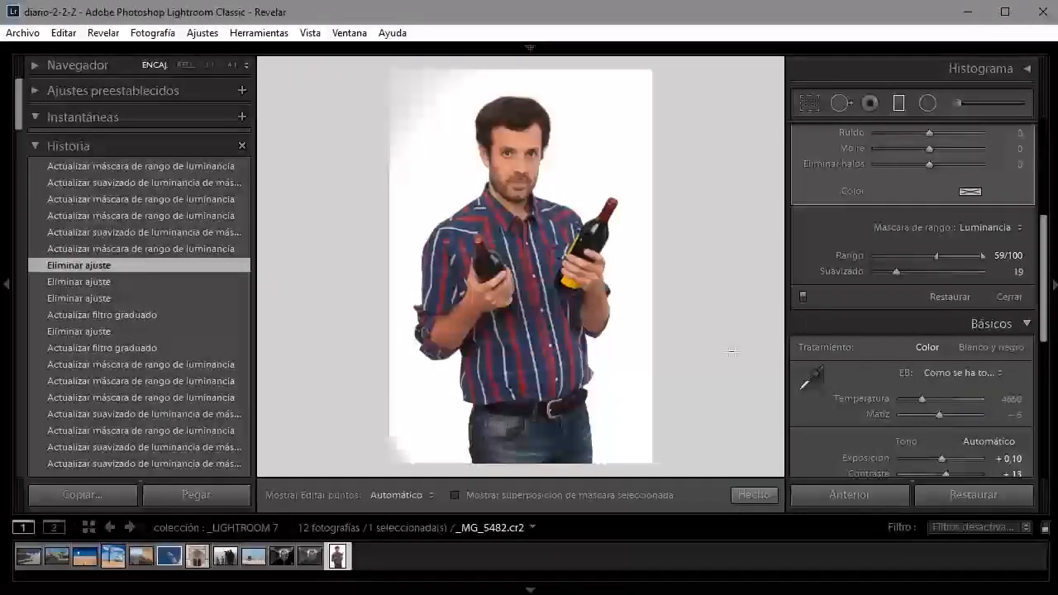
Preview the luminance range mask in black and white while lowering Rango to 31/100 and adjusting it further.
{"action": "key", "text": "alt"}
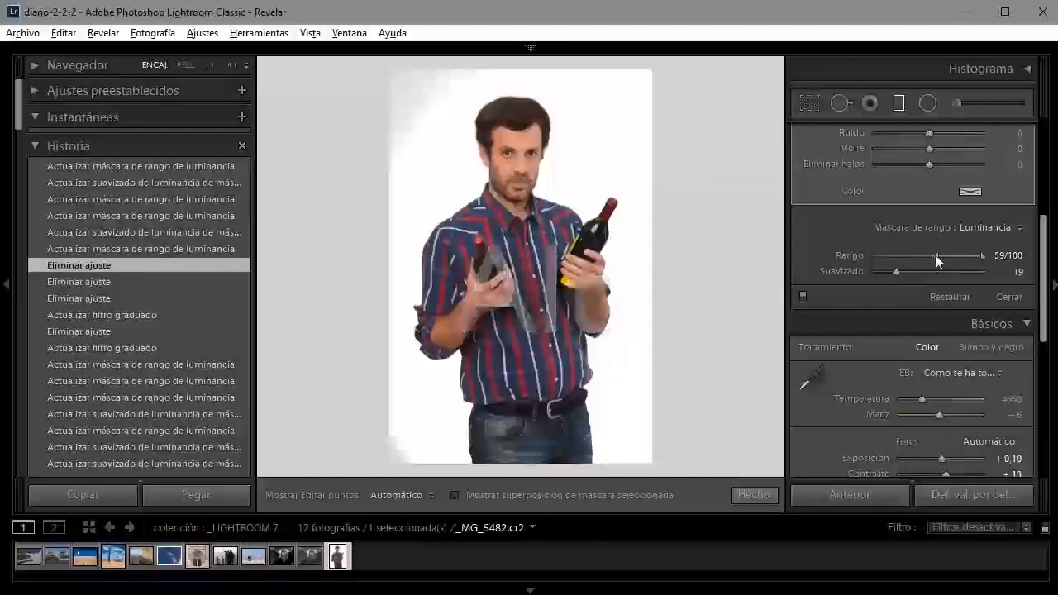
{"action": "left_click_drag", "start_coordinate": [936, 258], "coordinate": [907, 261]}
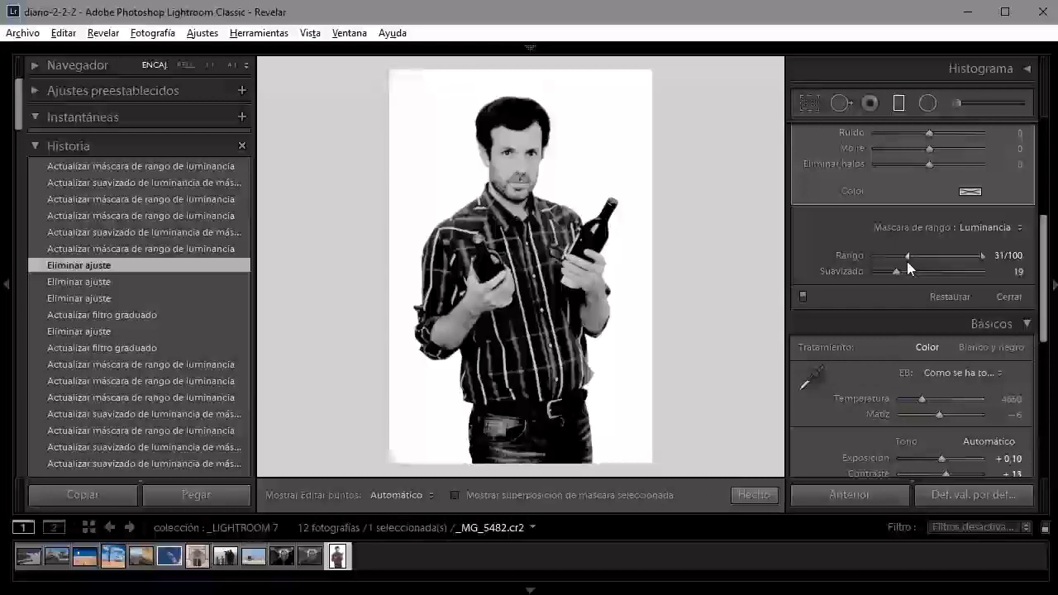
{"action": "left_click_drag", "start_coordinate": [906, 262], "coordinate": [884, 278]}
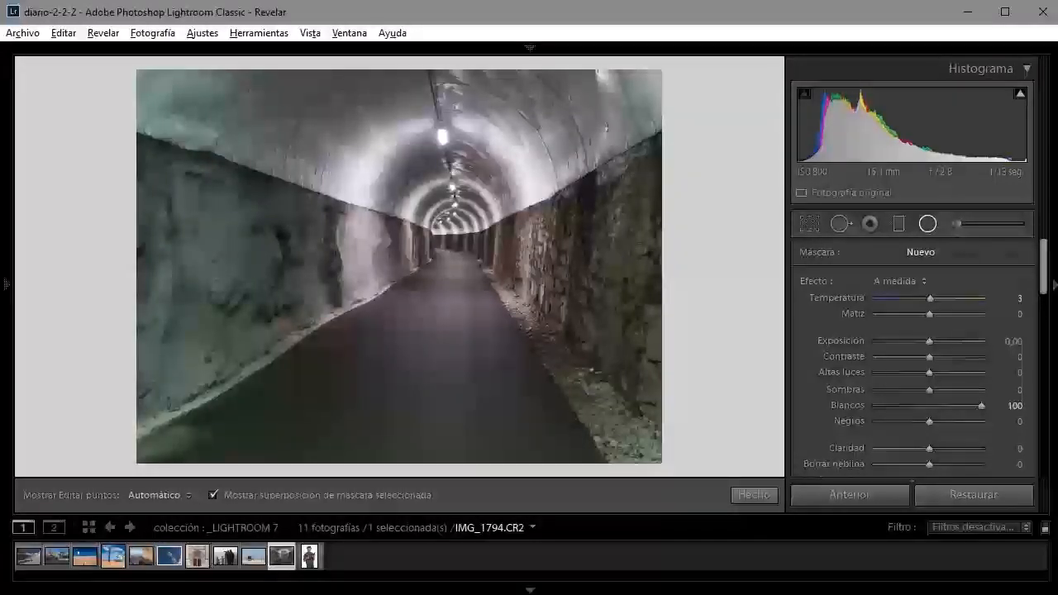
Start a new radial filter on the tunnel photo with Blancos reset to 0 and Negros at −39.
{"action": "left_click", "coordinate": [927, 224]}
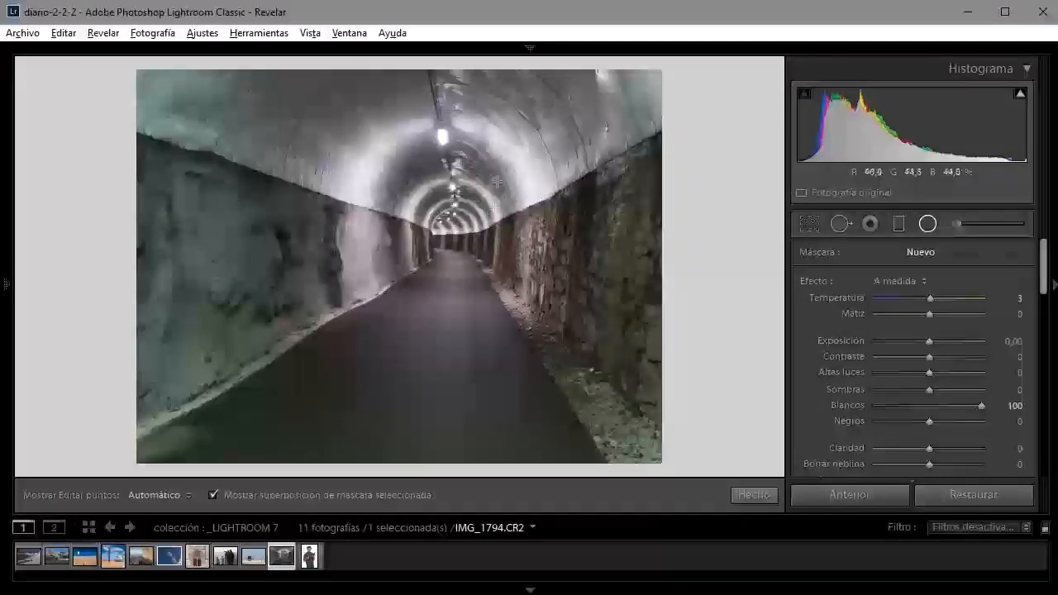
{"action": "left_click", "coordinate": [927, 225]}
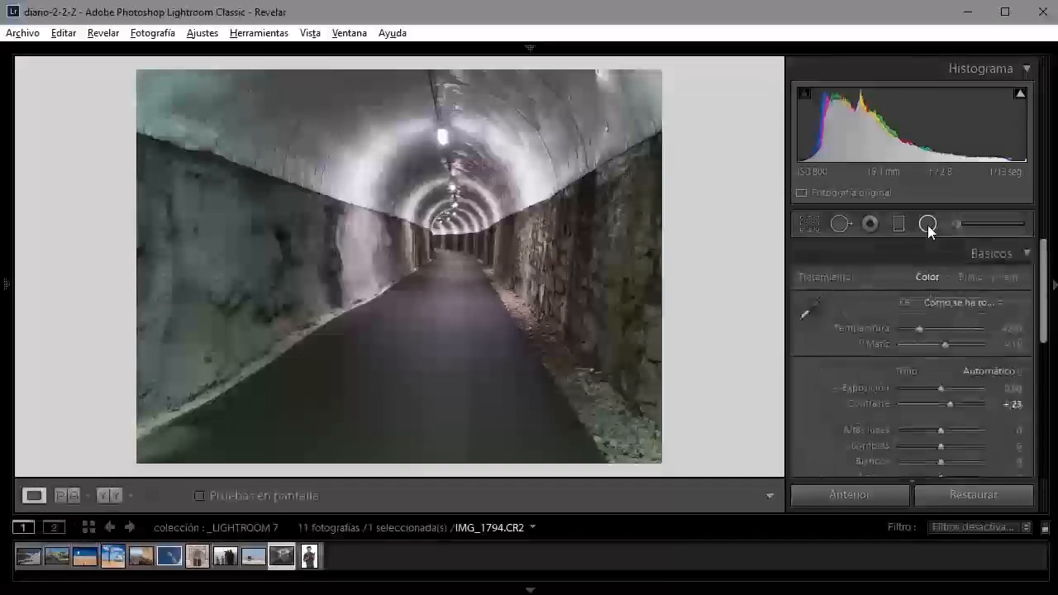
{"action": "left_click", "coordinate": [927, 224]}
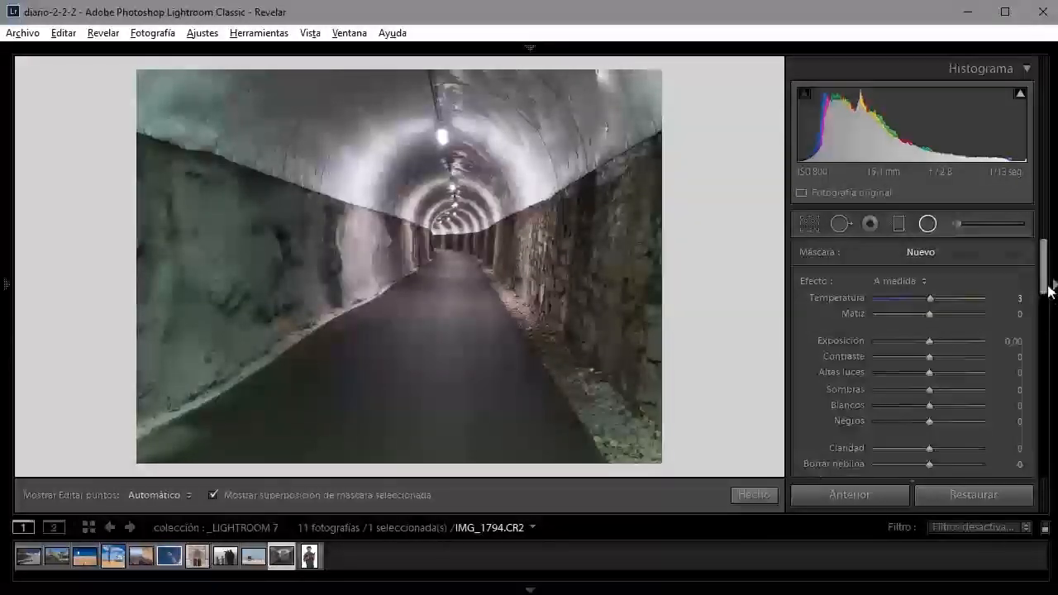
{"action": "scroll", "coordinate": [1044, 286], "scroll_direction": "down", "scroll_amount": 2}
{"action": "left_click_drag", "start_coordinate": [929, 355], "coordinate": [908, 356]}
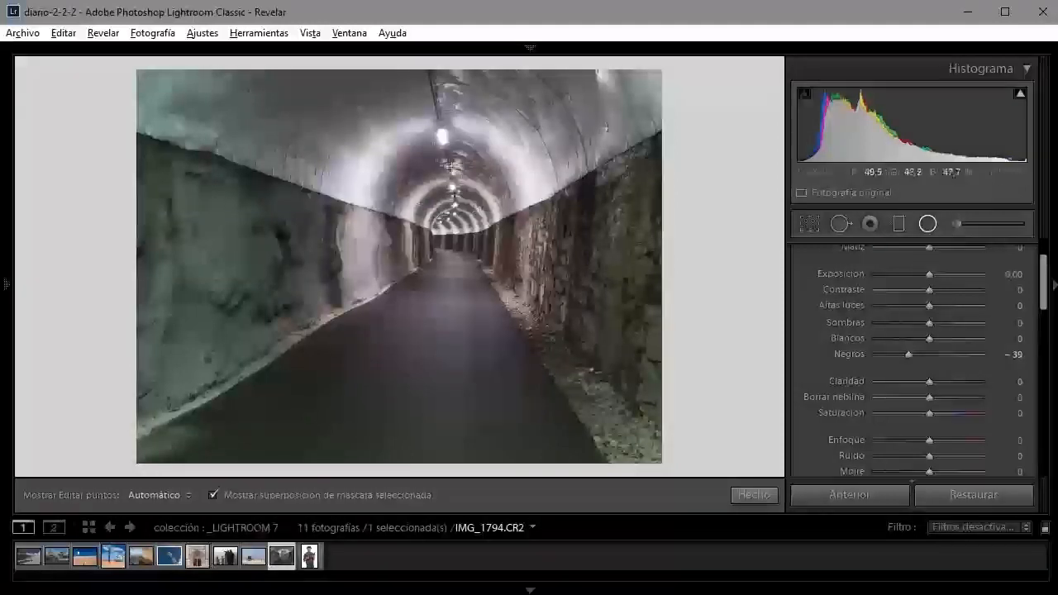
Draw a narrow radial filter ellipse, centre it on the tunnel's far end, and stretch it over the photo's full height.
{"action": "left_click_drag", "start_coordinate": [428, 152], "coordinate": [472, 232]}
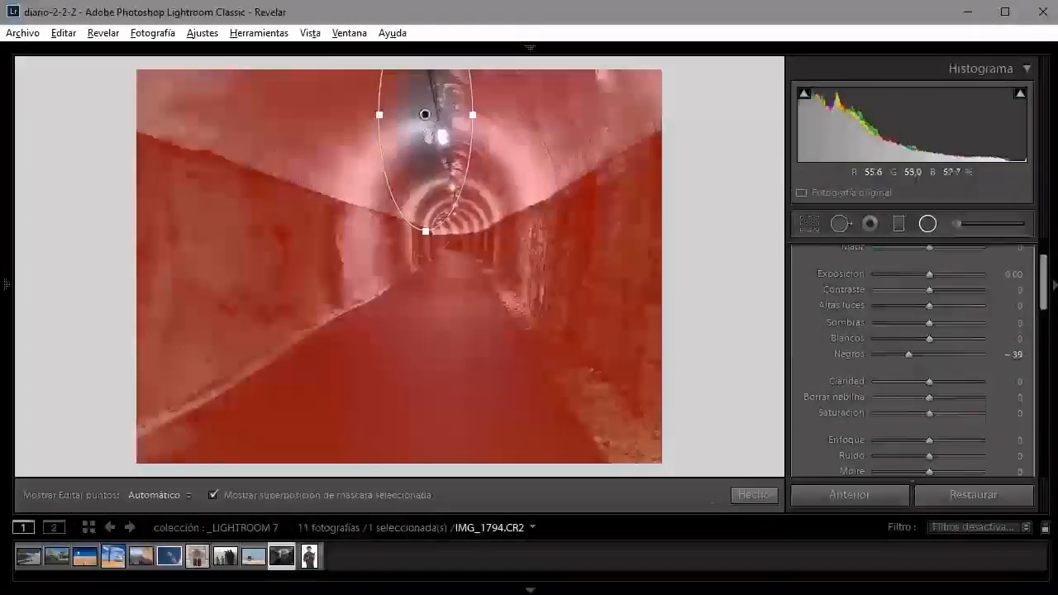
{"action": "left_click_drag", "start_coordinate": [427, 115], "coordinate": [443, 222]}
{"action": "left_click_drag", "start_coordinate": [443, 352], "coordinate": [442, 486]}
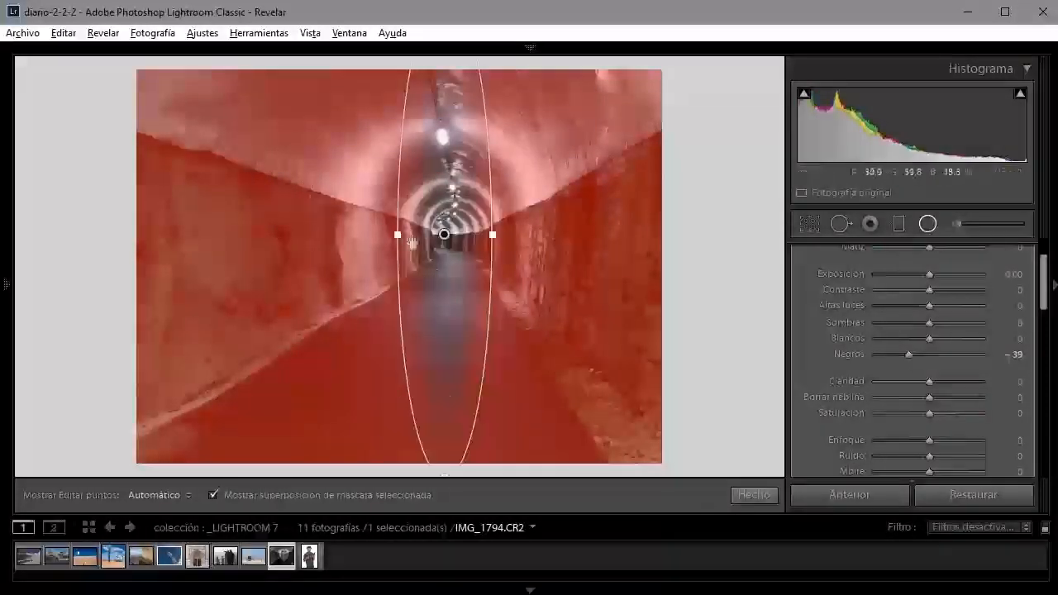
Toggle the radial filter's mask overlay to compare the affected area with the plain photo, leaving the overlay hidden.
{"action": "key", "text": "o"}
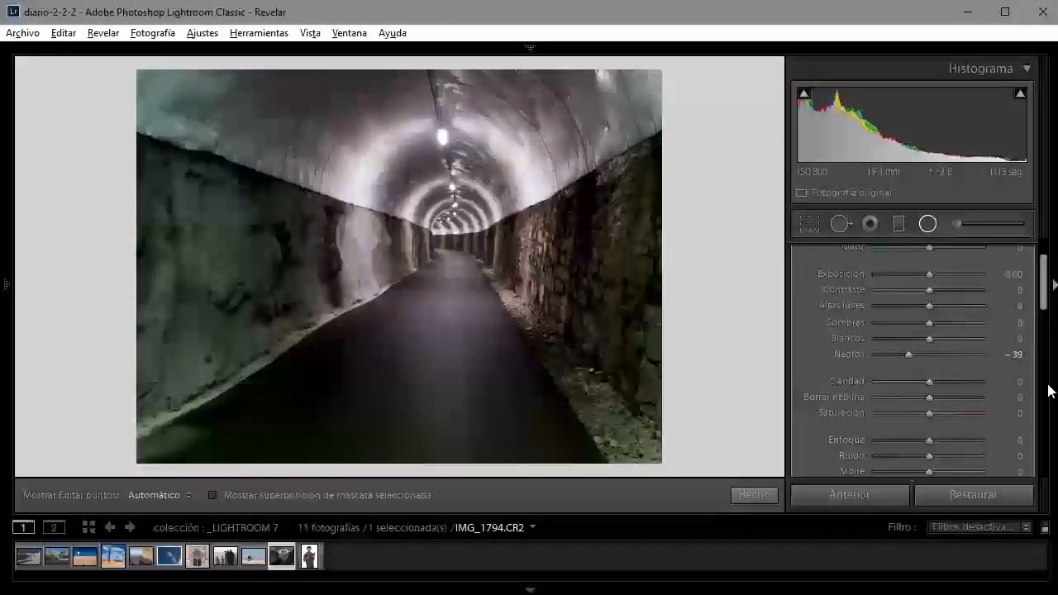
{"action": "key", "text": "o"}
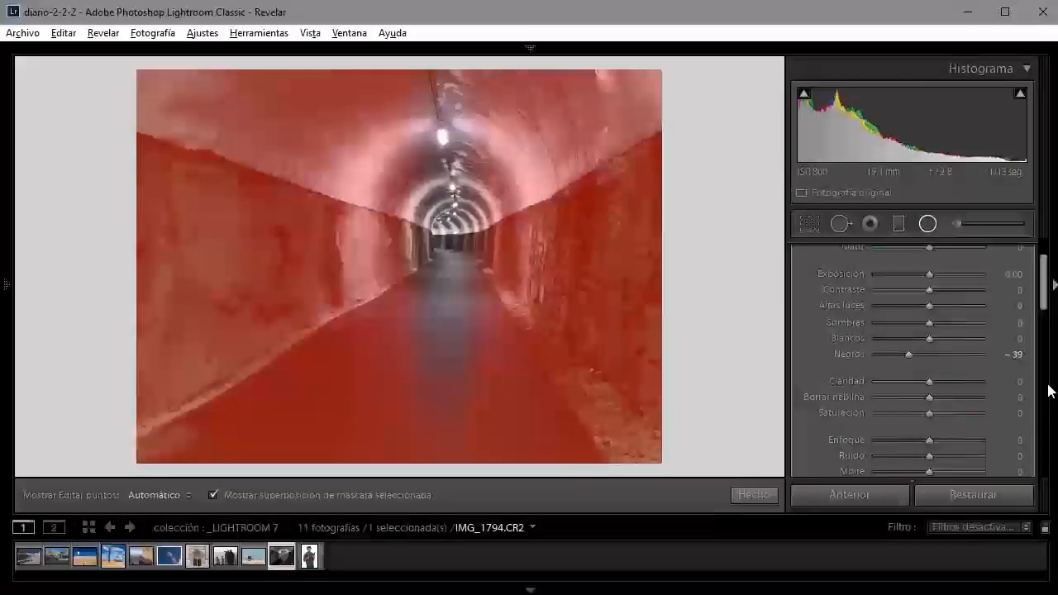
{"action": "key", "text": "o"}
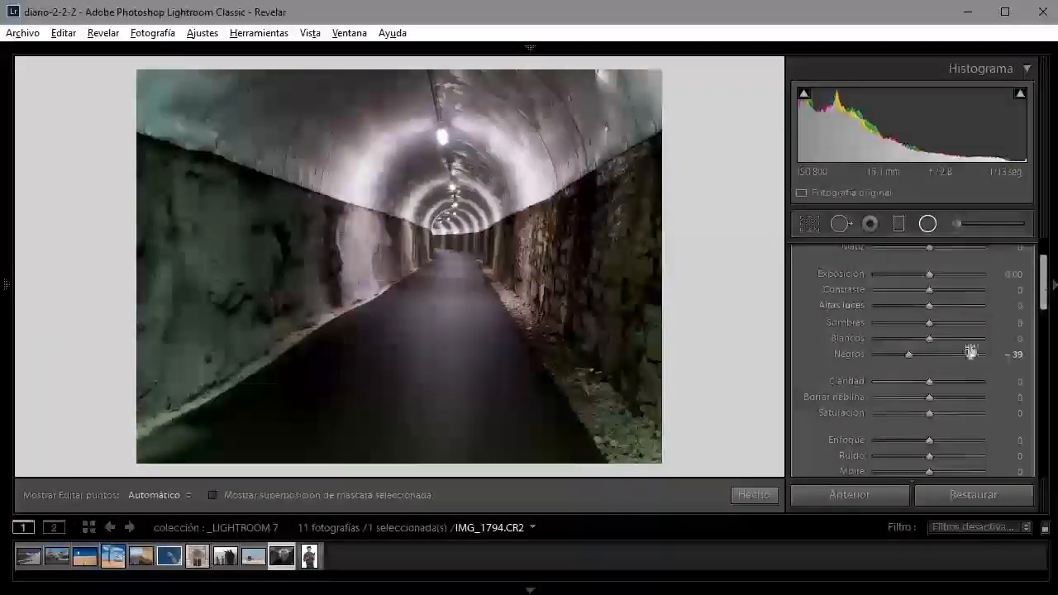
Set the radial filter's Negros to −62, Sombras to −37, Contraste to 29, Saturación to −35 and Claridad to 26.
{"action": "left_click", "coordinate": [916, 356]}
{"action": "left_click_drag", "start_coordinate": [916, 356], "coordinate": [895, 352]}
{"action": "left_click", "coordinate": [909, 323]}
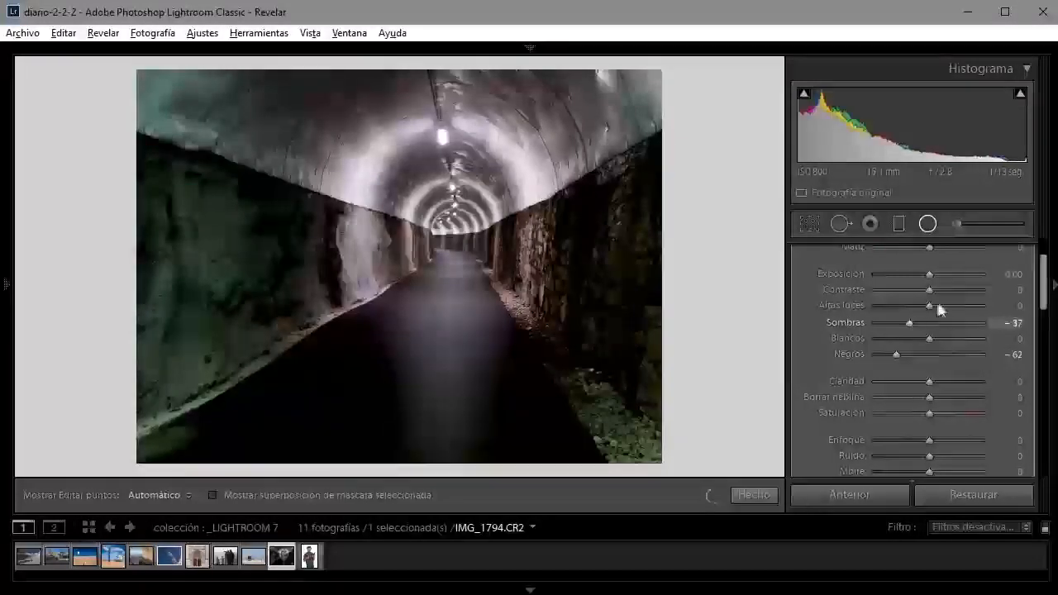
{"action": "left_click", "coordinate": [944, 295]}
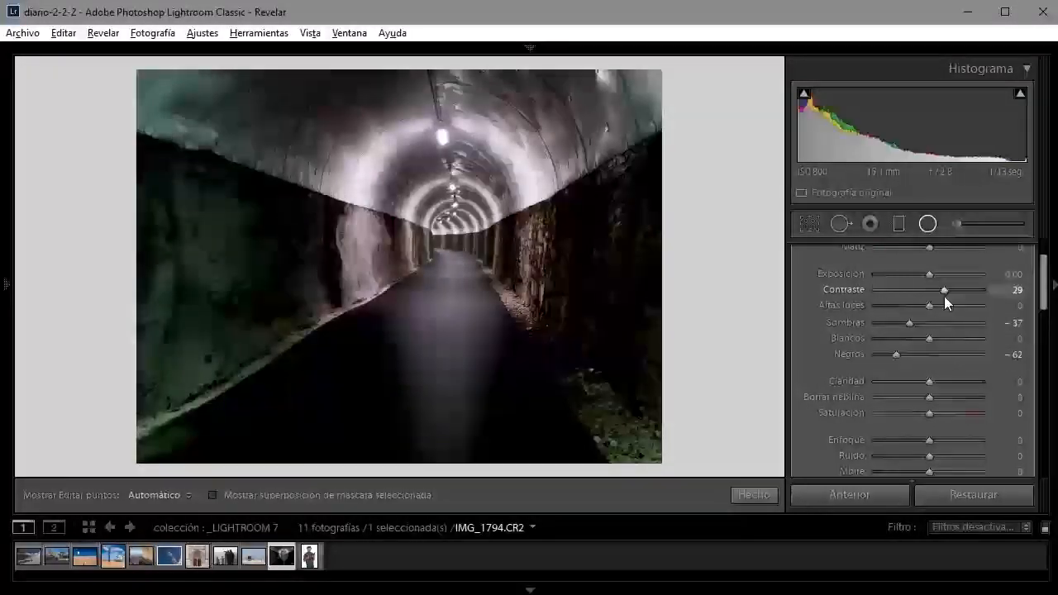
{"action": "mouse_move", "coordinate": [908, 410]}
{"action": "left_mouse_down"}
{"action": "mouse_move", "coordinate": [851, 407]}
{"action": "mouse_move", "coordinate": [886, 403]}
{"action": "mouse_move", "coordinate": [909, 415]}
{"action": "left_mouse_up"}
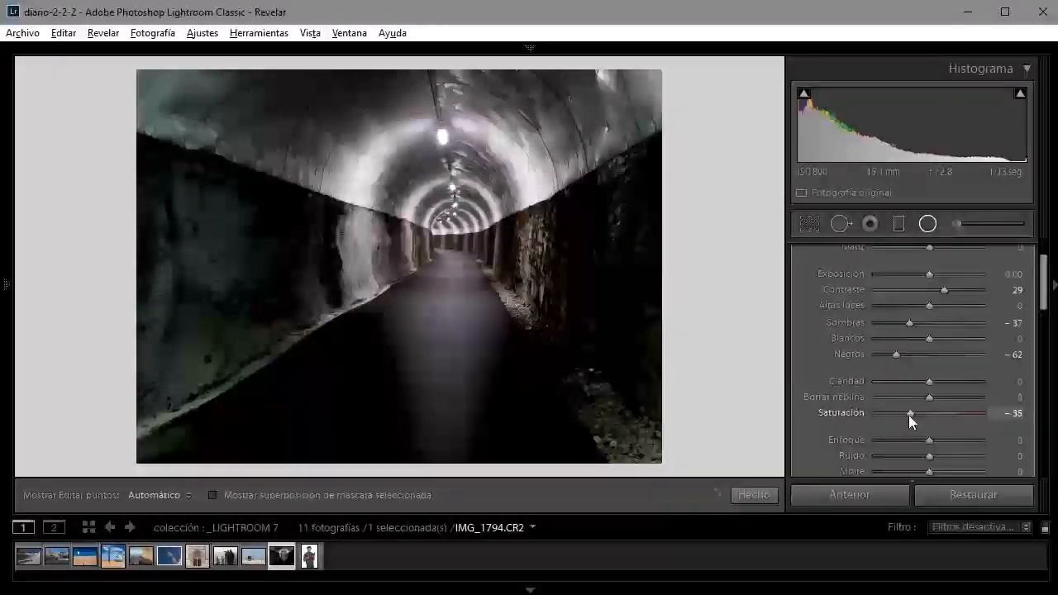
{"action": "left_click", "coordinate": [942, 381]}
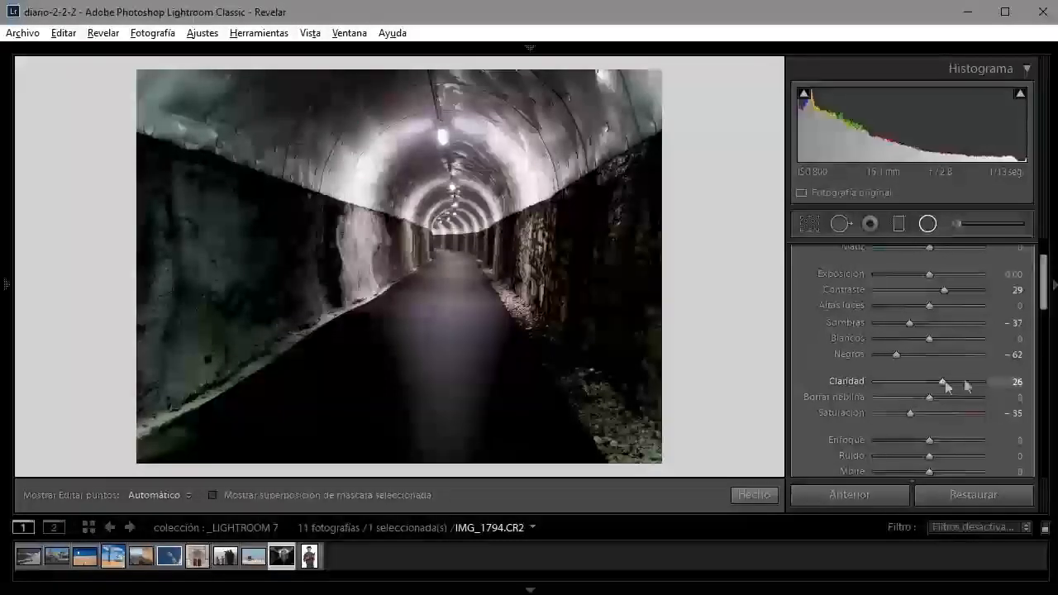
Limit the radial filter with a Luminancia range mask, setting Rango to 0/43 and Suavizado to 70.
{"action": "left_click_drag", "start_coordinate": [1043, 276], "coordinate": [1031, 340]}
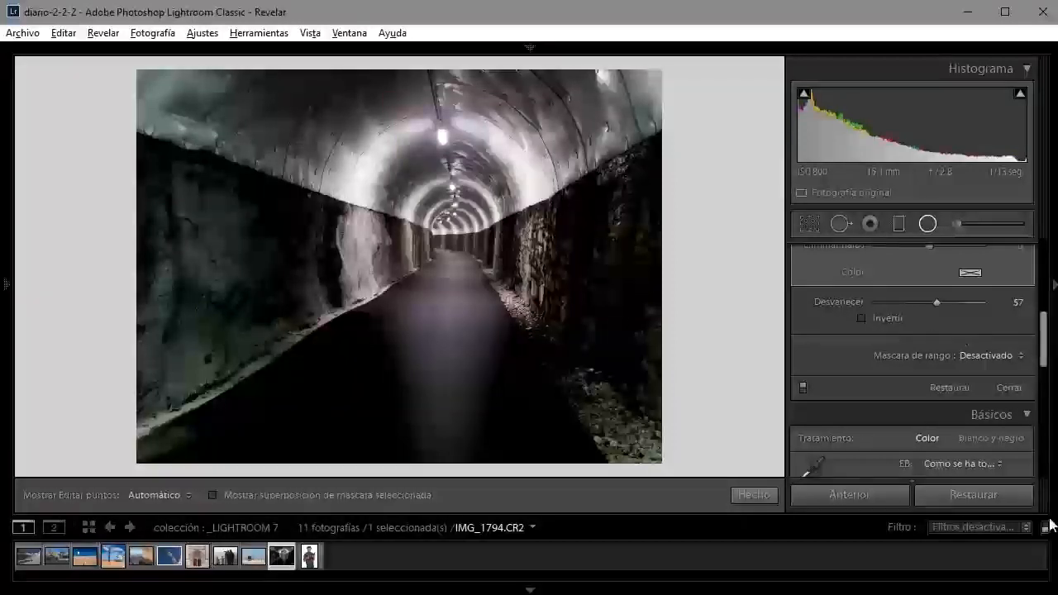
{"action": "scroll", "coordinate": [934, 240], "scroll_direction": "up", "scroll_amount": 5}
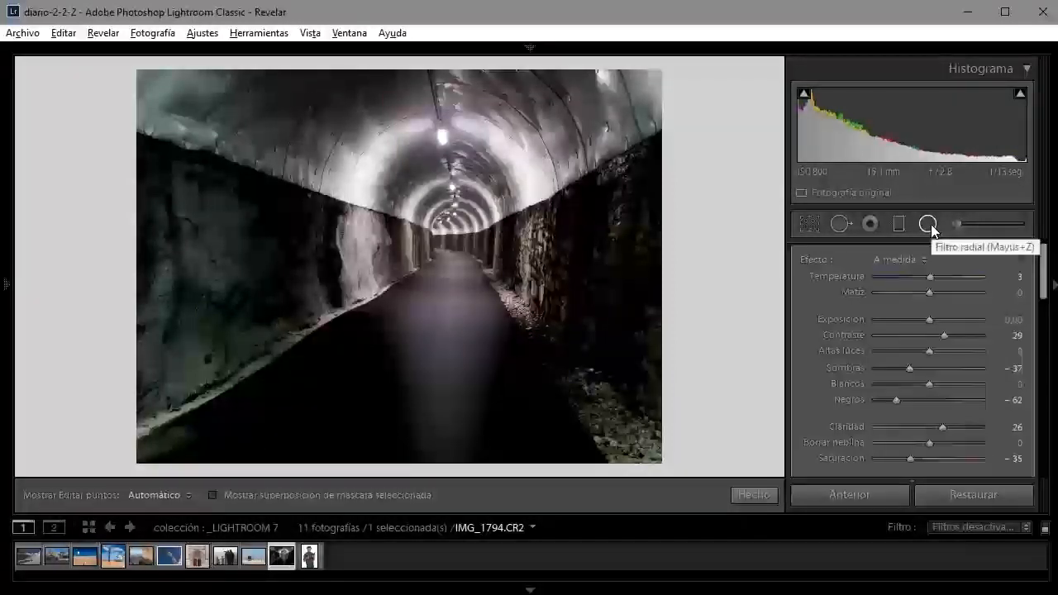
{"action": "left_click_drag", "start_coordinate": [1043, 257], "coordinate": [1046, 344]}
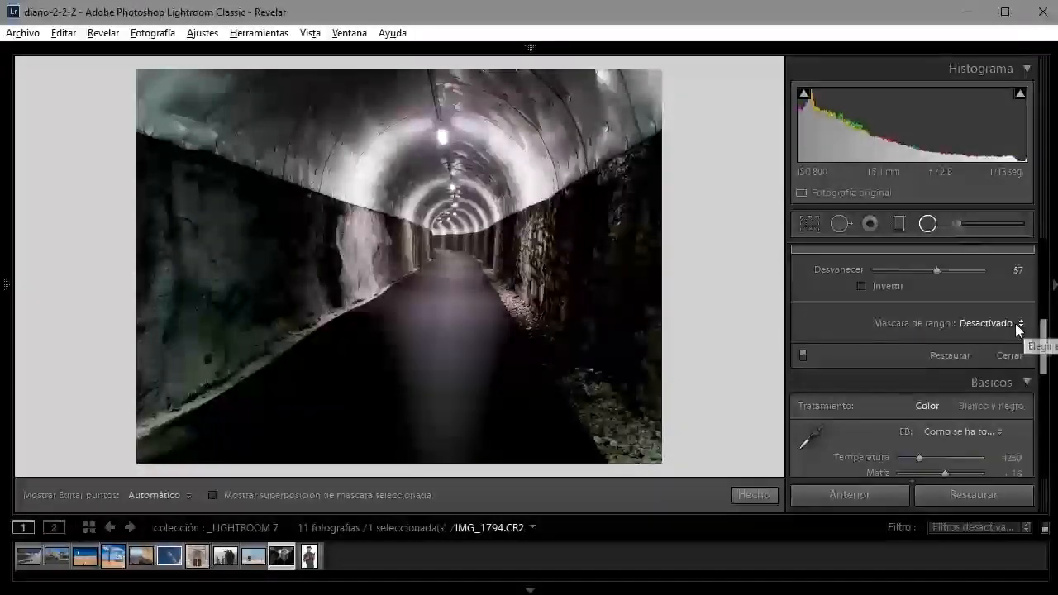
{"action": "left_click", "coordinate": [1015, 325]}
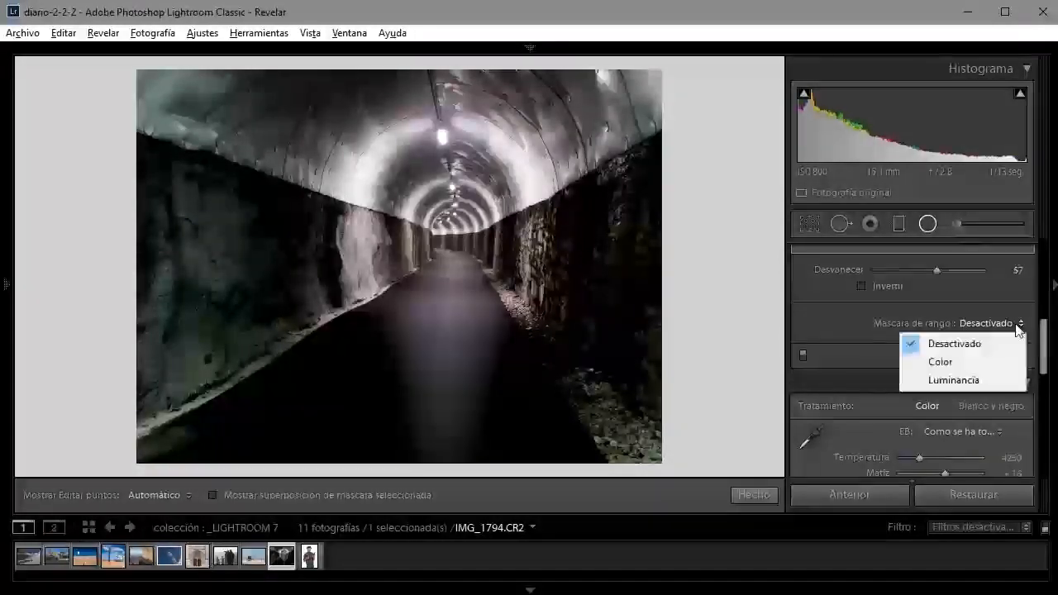
{"action": "left_click", "coordinate": [976, 382]}
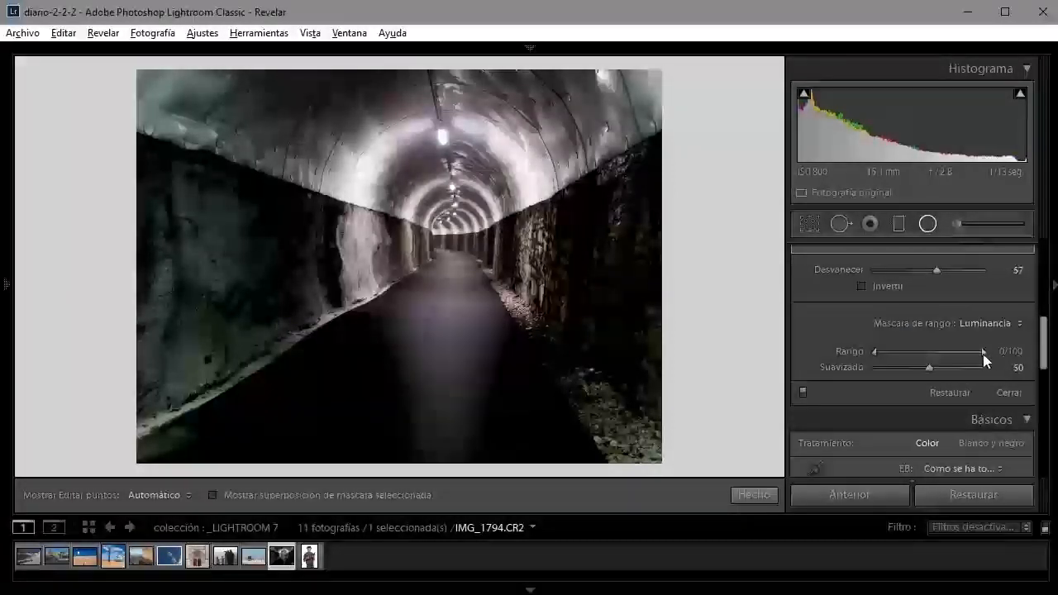
{"action": "left_click_drag", "start_coordinate": [981, 352], "coordinate": [951, 369]}
Set the radial filter's Sombras to −69, Negros to −45, Claridad to 64, Exposición to −1,67 and Borrar neblina to 15.
{"action": "left_click_drag", "start_coordinate": [1040, 354], "coordinate": [1041, 284]}
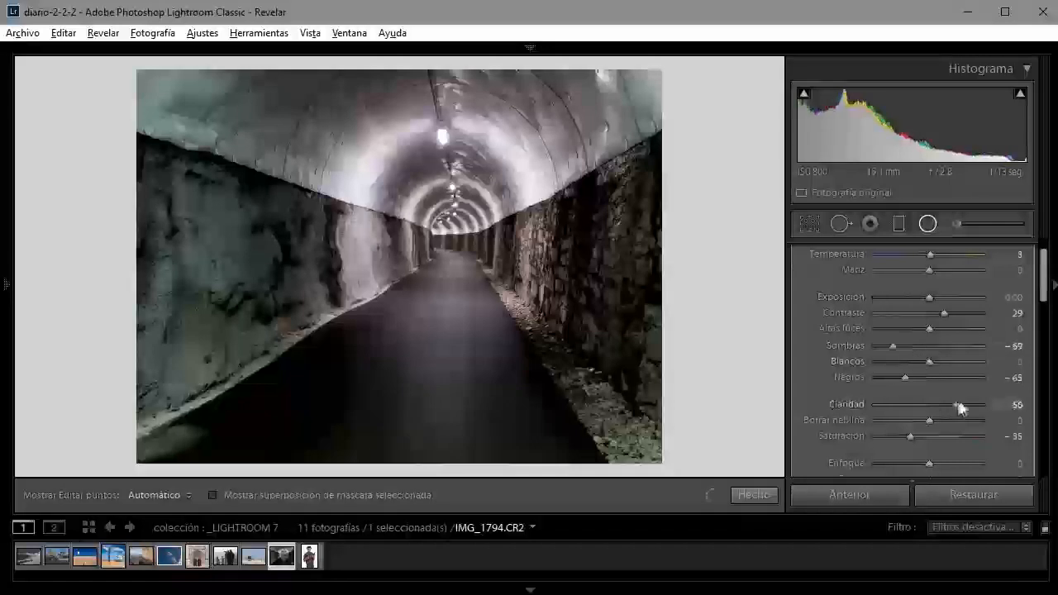
{"action": "left_click_drag", "start_coordinate": [957, 404], "coordinate": [963, 404]}
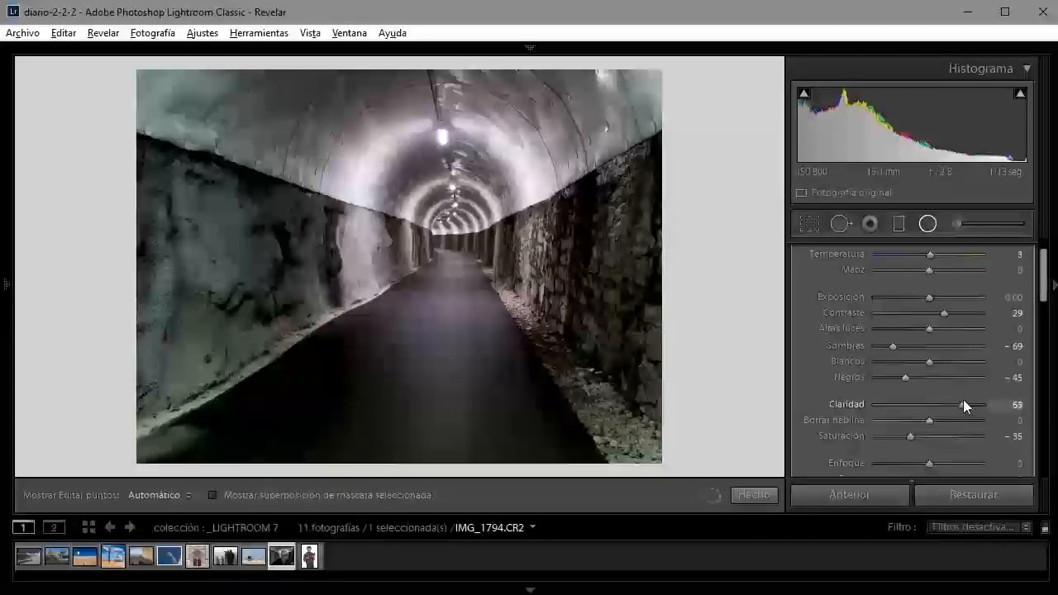
{"action": "left_click_drag", "start_coordinate": [930, 298], "coordinate": [907, 302]}
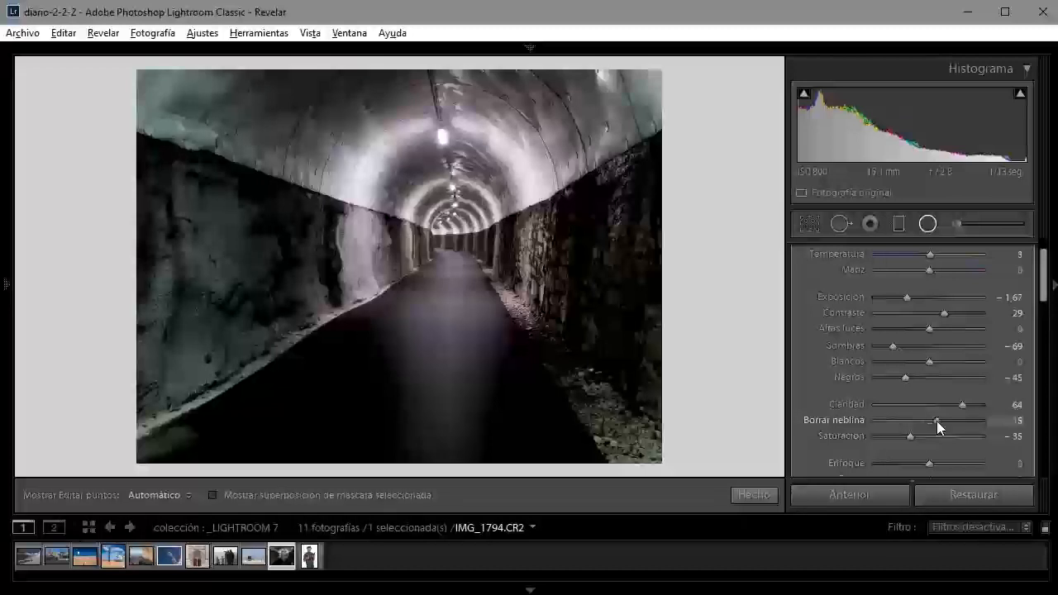
{"action": "left_click", "coordinate": [937, 420]}
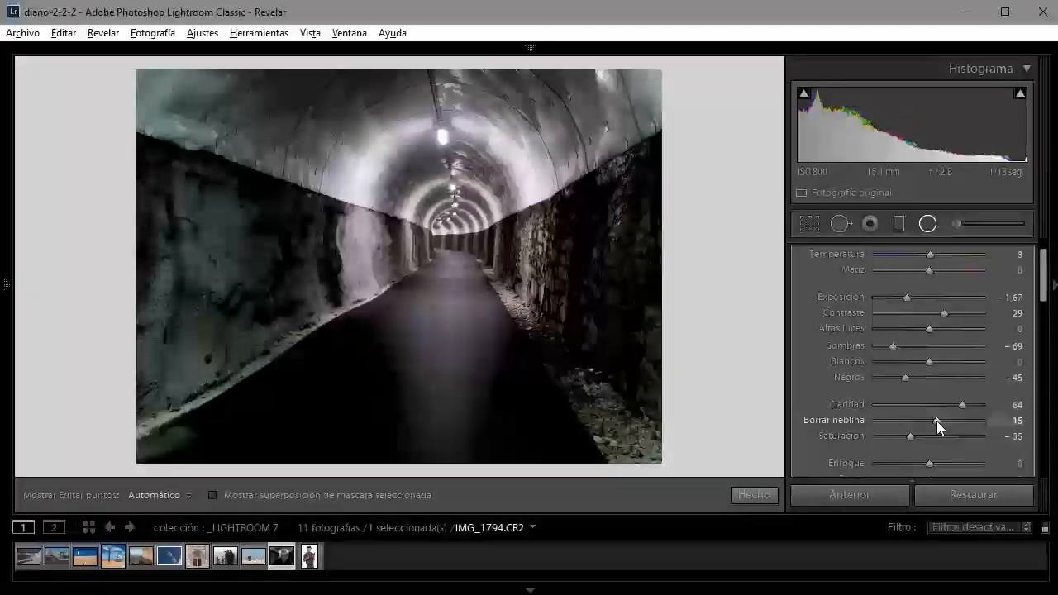
Refine the luminance range mask to Rango 0/39 and Suavizado 76, checking it with the mask overlay and leaving the overlay hidden.
{"action": "left_click_drag", "start_coordinate": [1042, 298], "coordinate": [1044, 345]}
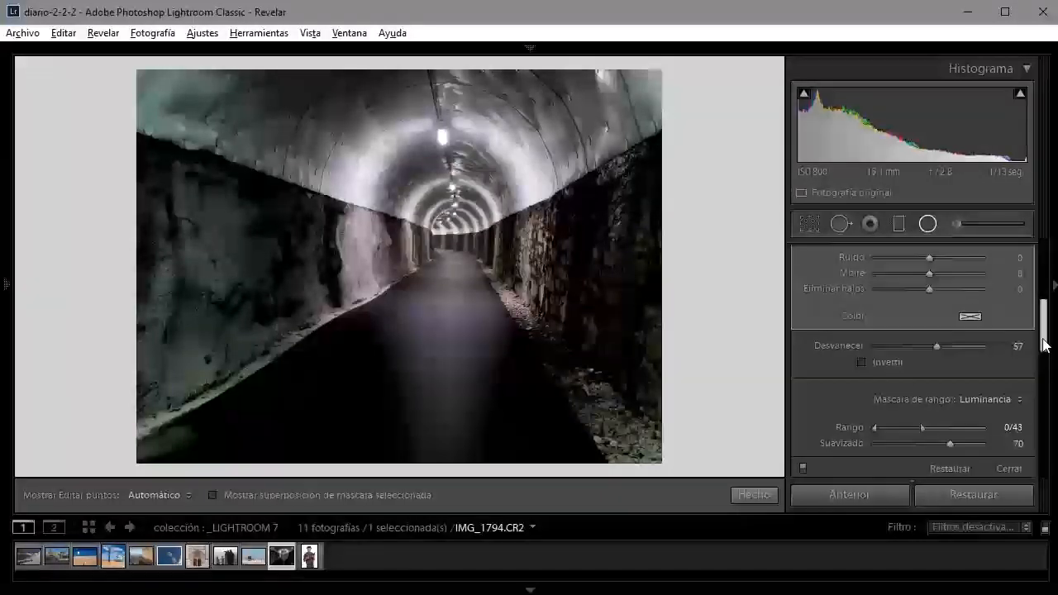
{"action": "left_click_drag", "start_coordinate": [924, 427], "coordinate": [918, 427]}
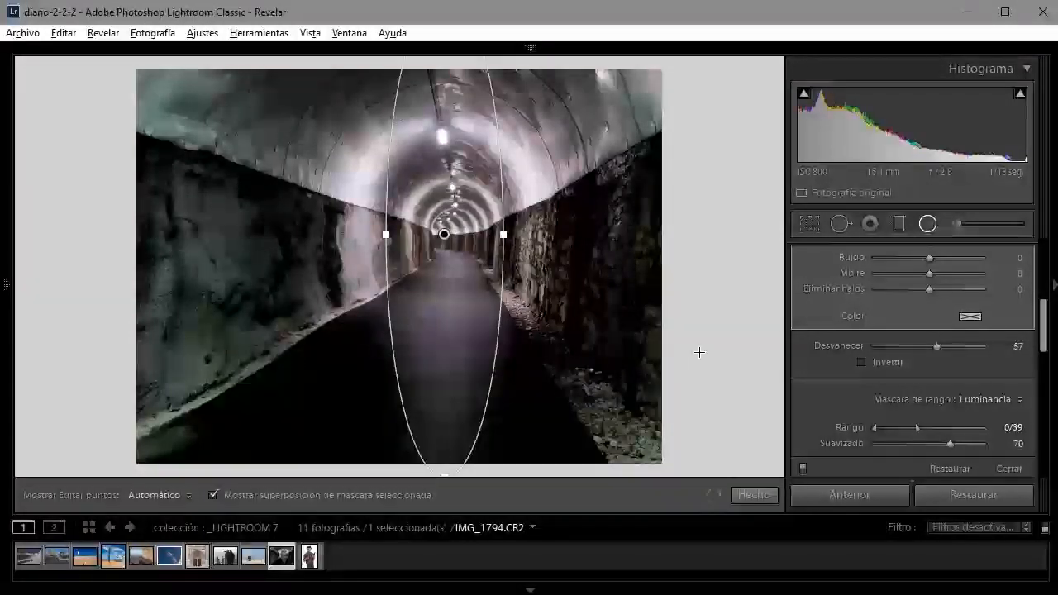
{"action": "key", "text": "o"}
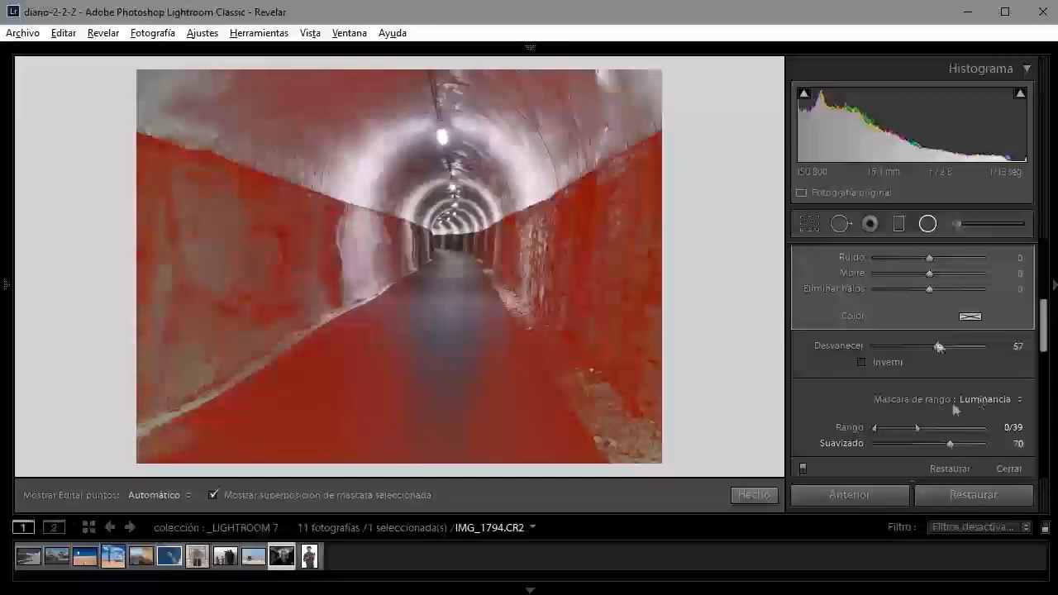
{"action": "mouse_move", "coordinate": [948, 444]}
{"action": "left_mouse_down"}
{"action": "mouse_move", "coordinate": [882, 451]}
{"action": "mouse_move", "coordinate": [970, 434]}
{"action": "mouse_move", "coordinate": [957, 444]}
{"action": "left_mouse_up"}
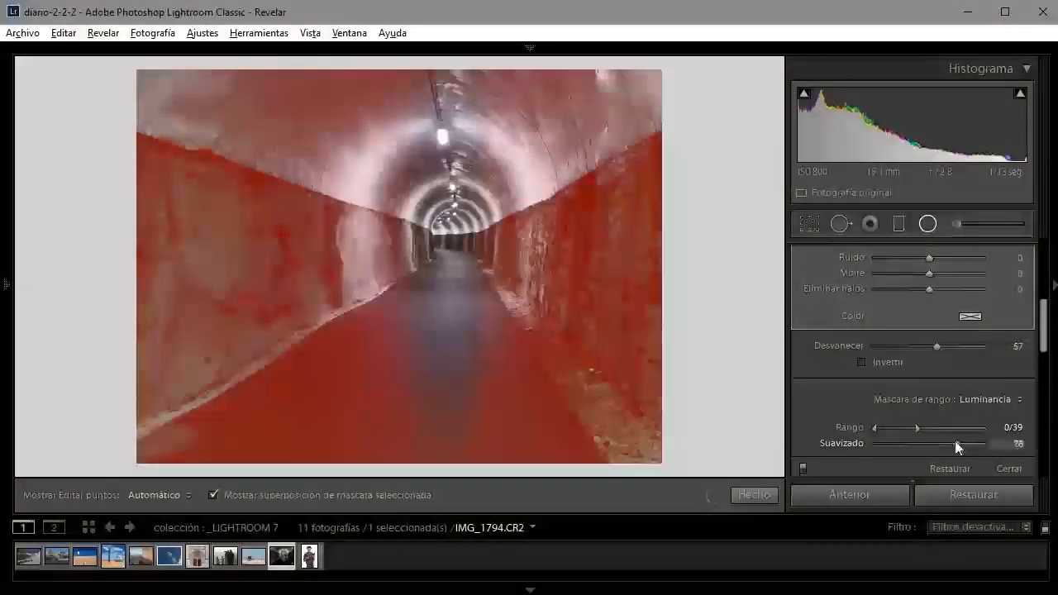
{"action": "key", "text": "o"}
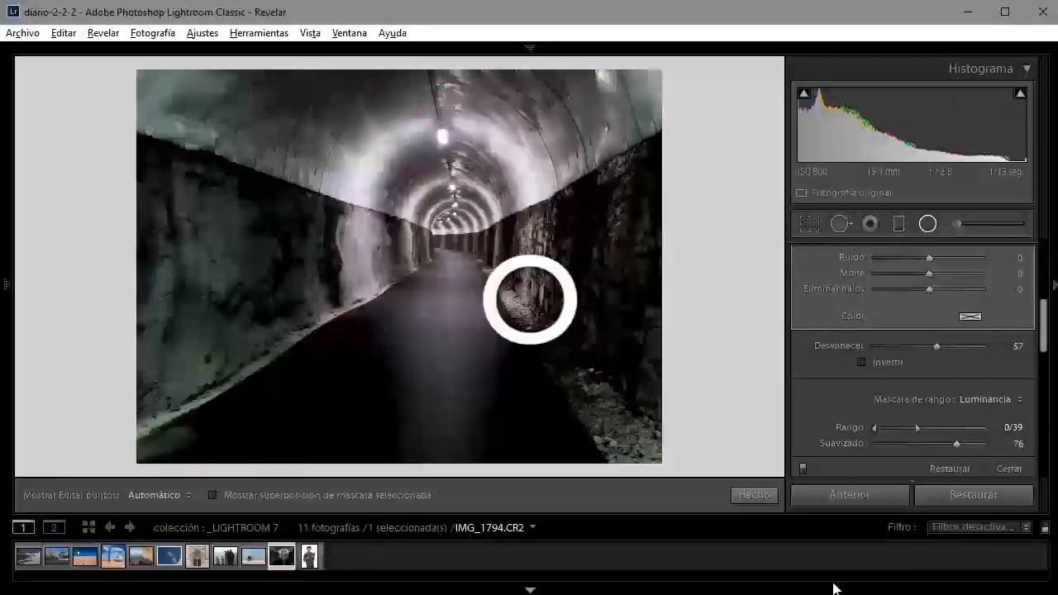
Toggle the radial filter off and on repeatedly to compare the tunnel photo with and without the adjustment.
{"action": "left_click", "coordinate": [802, 468]}
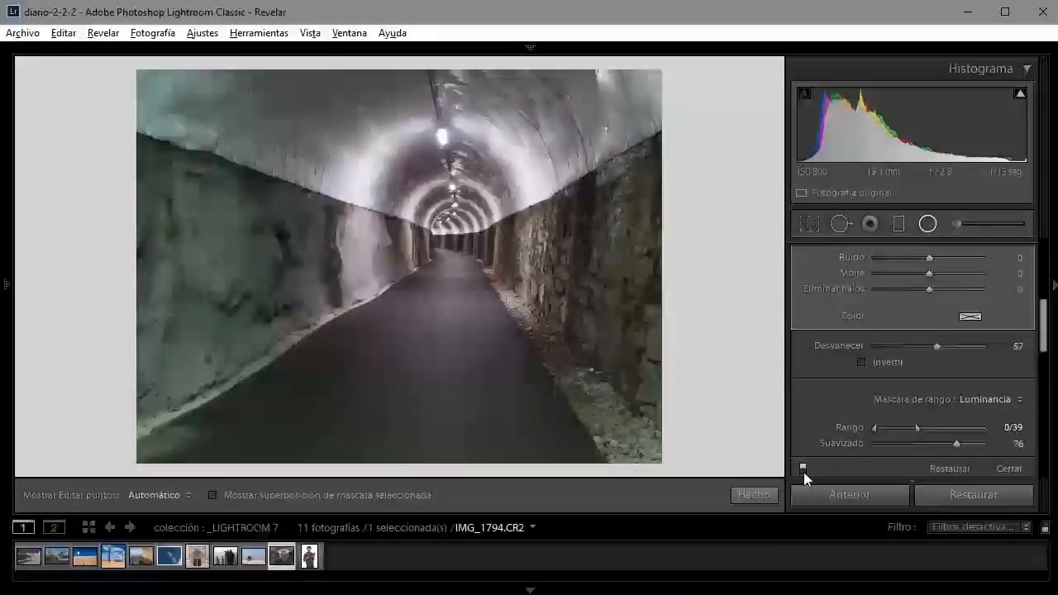
{"action": "left_click", "coordinate": [802, 468]}
{"action": "left_click", "coordinate": [802, 468]}
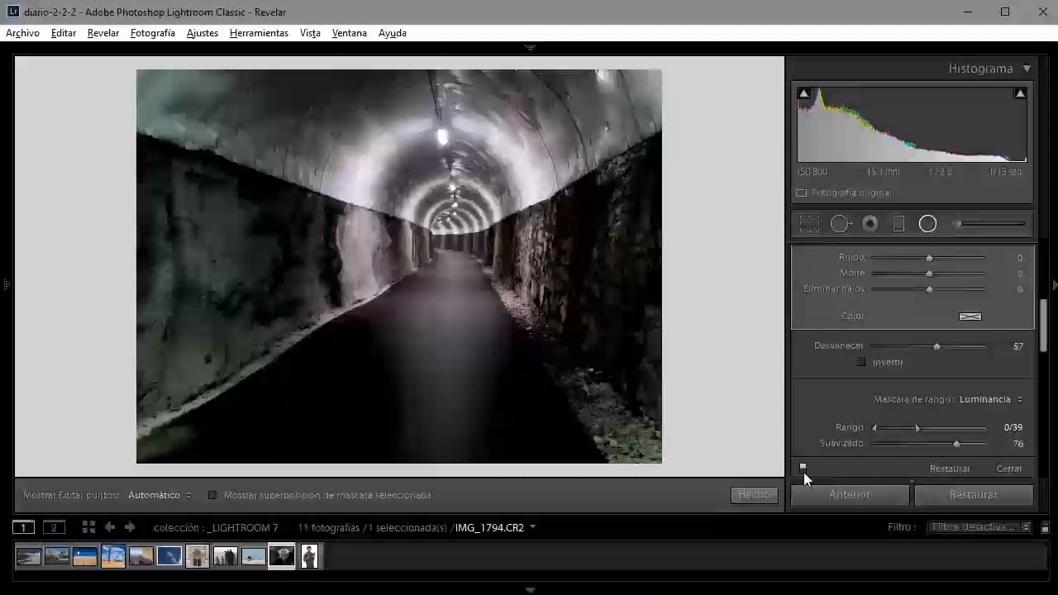
{"action": "left_click", "coordinate": [802, 467]}
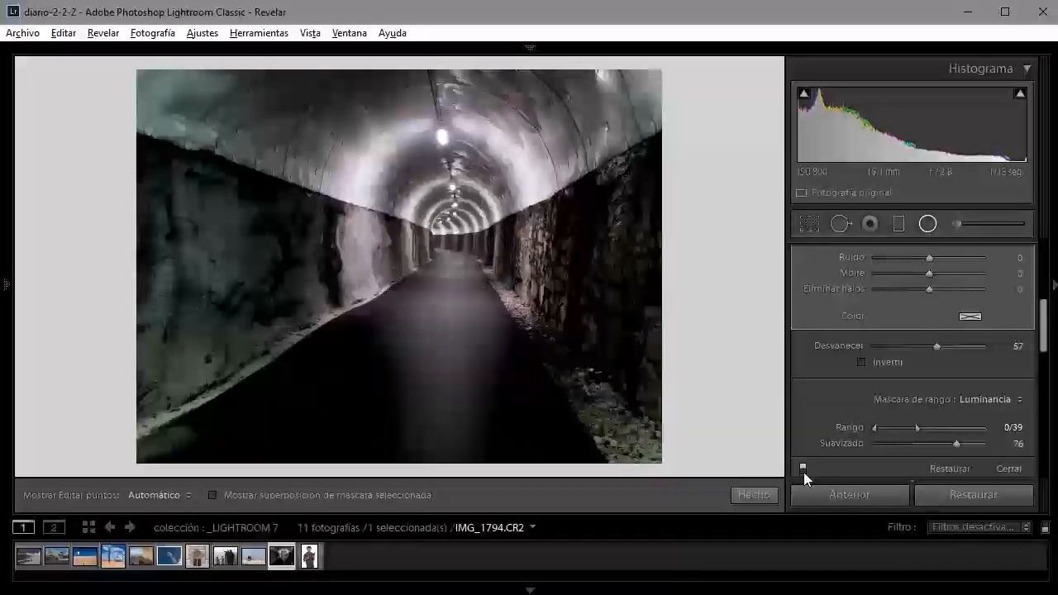
{"action": "left_click", "coordinate": [802, 468]}
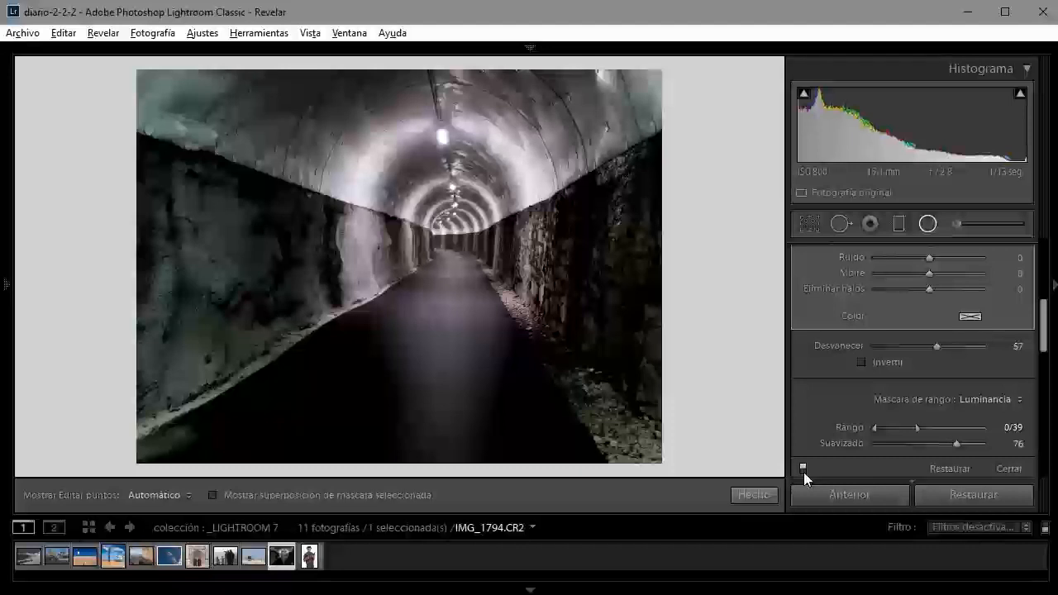
{"action": "key", "text": "o"}
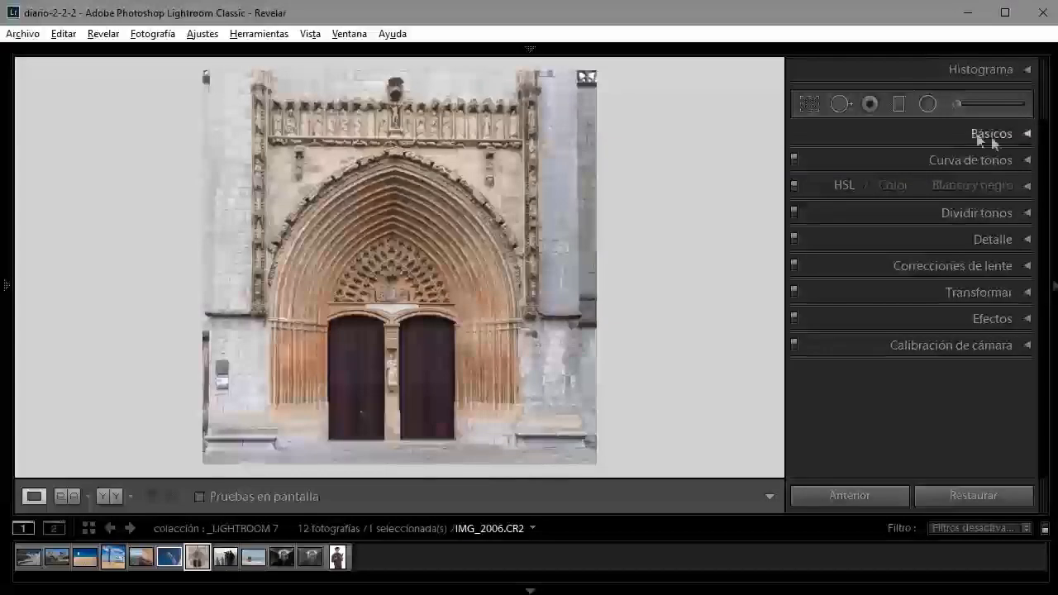
Start a new adjustment brush on the church doorway photo IMG_2006.CR2 with Exposición set to 0,72.
{"action": "left_click", "coordinate": [959, 101]}
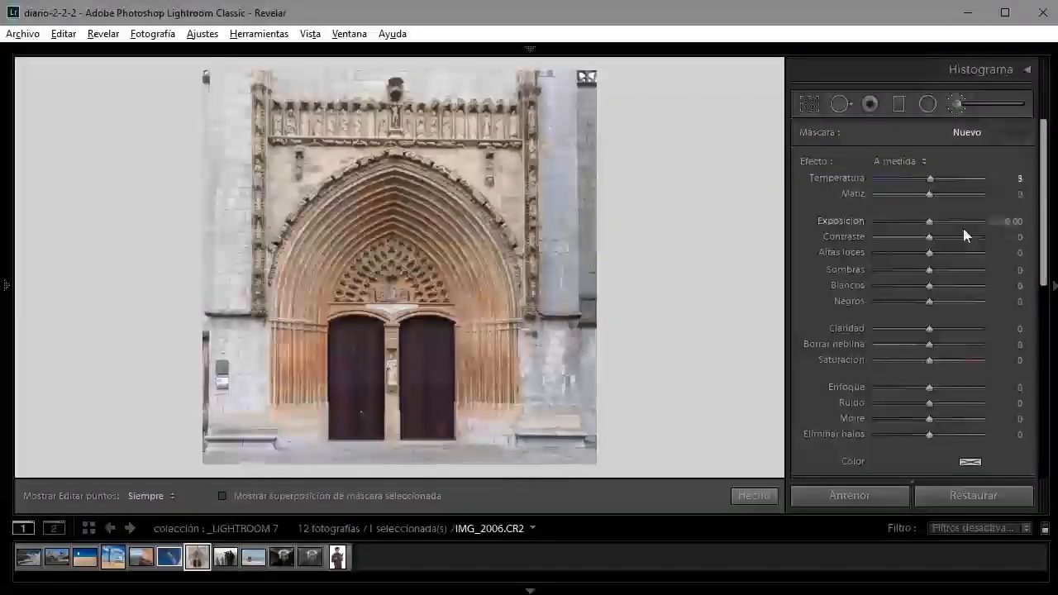
{"action": "left_click", "coordinate": [938, 220]}
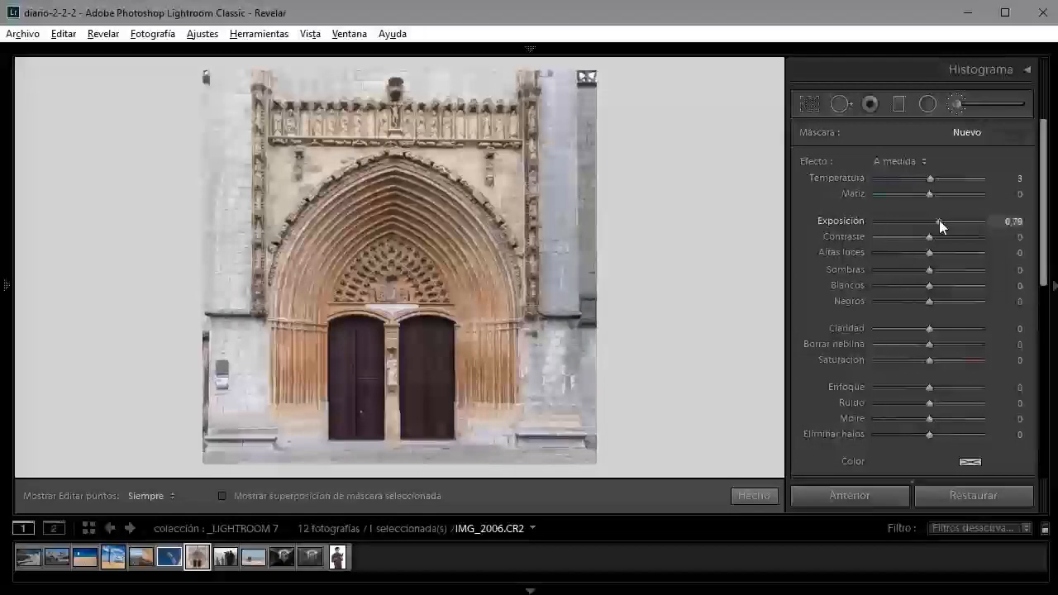
{"action": "left_click_drag", "start_coordinate": [938, 219], "coordinate": [938, 219]}
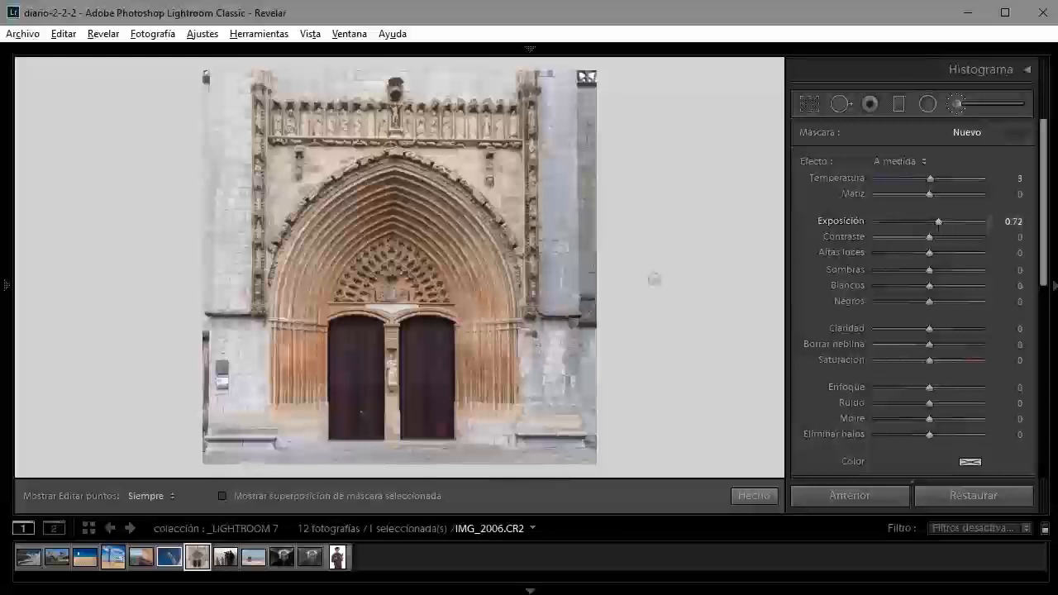
Paint over both wooden doors with brush B at Tamaño 11,0 and Desvanecer 55, and show the mask overlay.
{"action": "left_click_drag", "start_coordinate": [1044, 235], "coordinate": [1044, 319]}
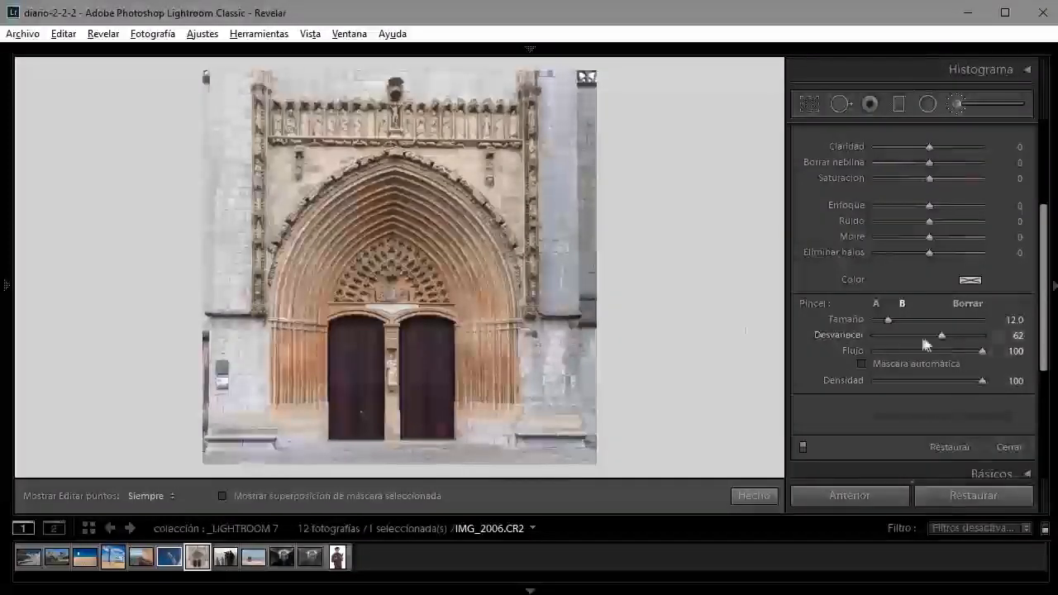
{"action": "scroll", "coordinate": [483, 357], "scroll_direction": "down", "scroll_amount": 1}
{"action": "key", "text": "h"}
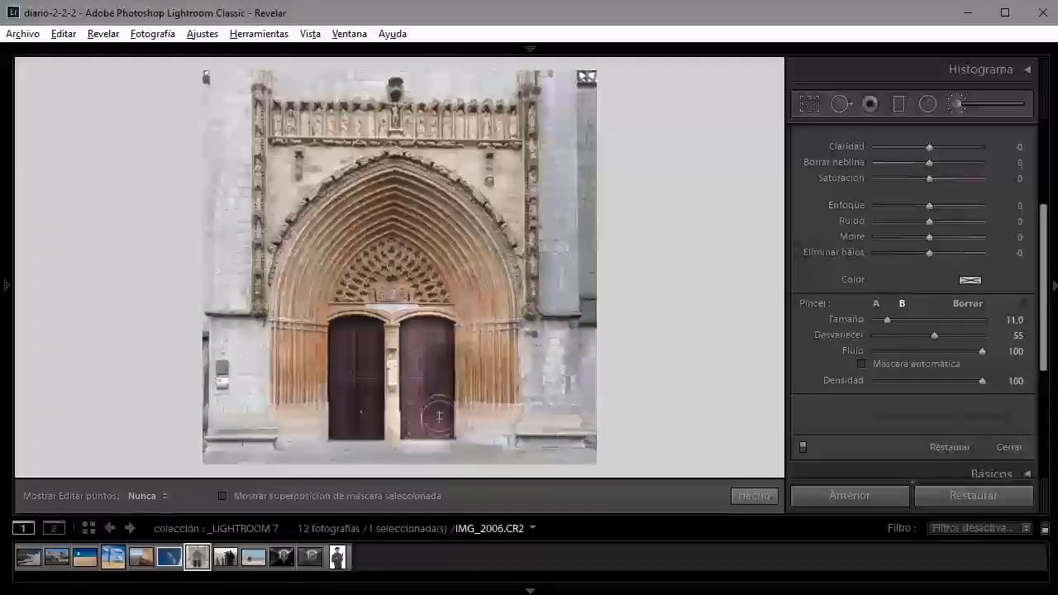
{"action": "mouse_move", "coordinate": [395, 331]}
{"action": "left_mouse_down"}
{"action": "mouse_move", "coordinate": [337, 315]}
{"action": "mouse_move", "coordinate": [332, 423]}
{"action": "mouse_move", "coordinate": [363, 438]}
{"action": "mouse_move", "coordinate": [361, 341]}
{"action": "mouse_move", "coordinate": [358, 403]}
{"action": "mouse_move", "coordinate": [432, 325]}
{"action": "mouse_move", "coordinate": [423, 413]}
{"action": "mouse_move", "coordinate": [413, 337]}
{"action": "mouse_move", "coordinate": [433, 326]}
{"action": "left_mouse_up"}
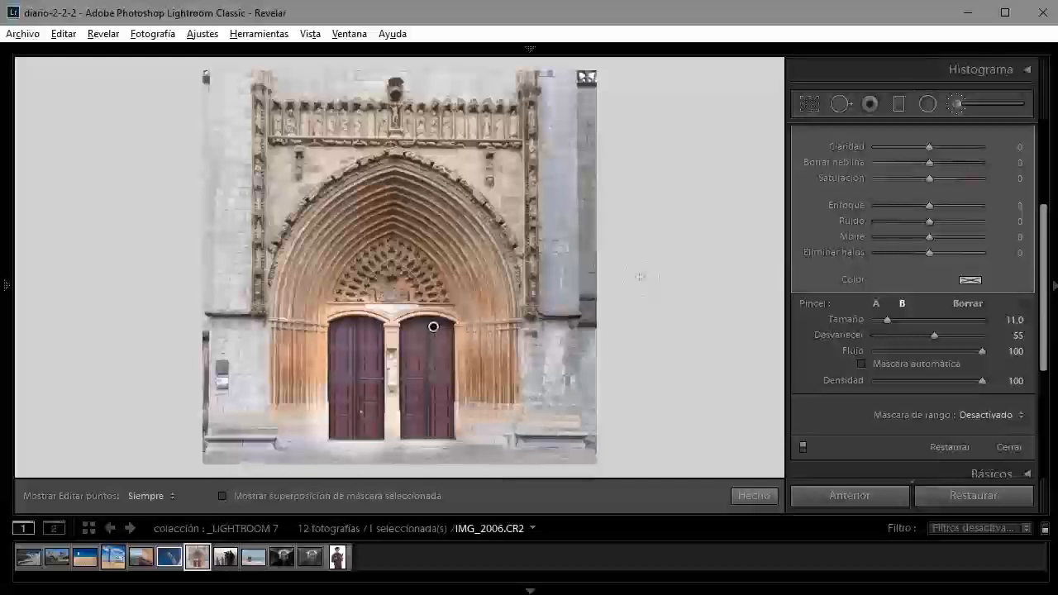
{"action": "key", "text": "o"}
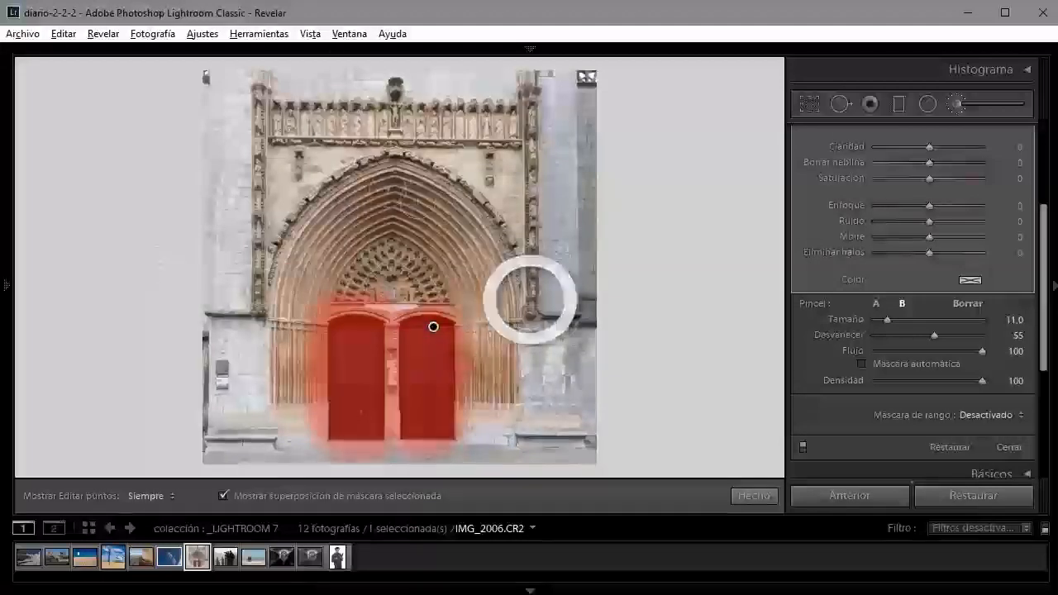
Limit the door brush mask with a Luminancia range mask, setting Rango to 0/13 and Suavizado to 10.
{"action": "left_click_drag", "start_coordinate": [1041, 332], "coordinate": [1042, 333]}
{"action": "scroll", "coordinate": [1029, 331], "scroll_direction": "down", "scroll_amount": 4}
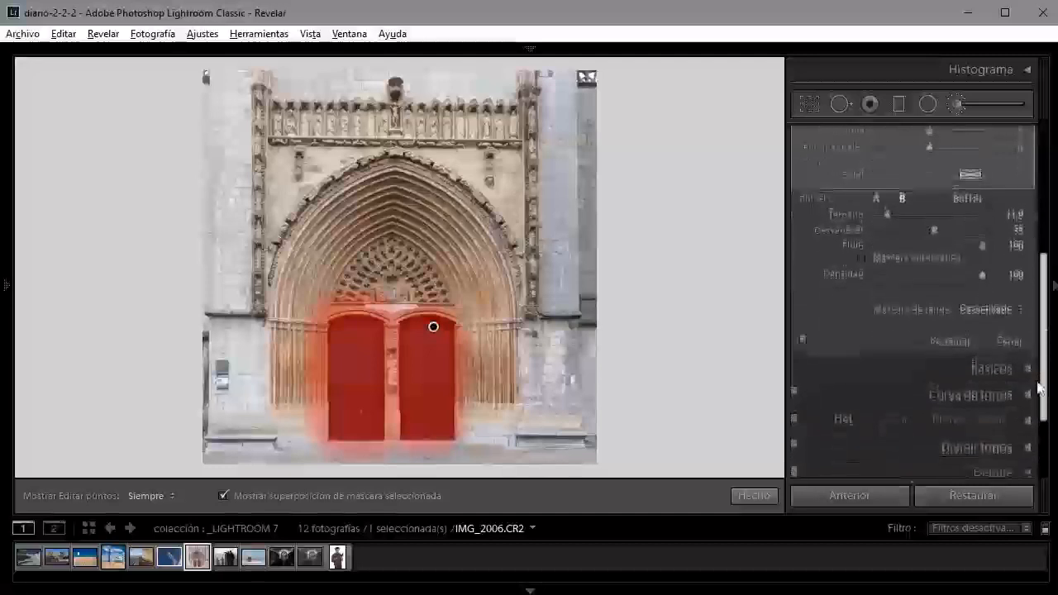
{"action": "left_click", "coordinate": [1021, 306]}
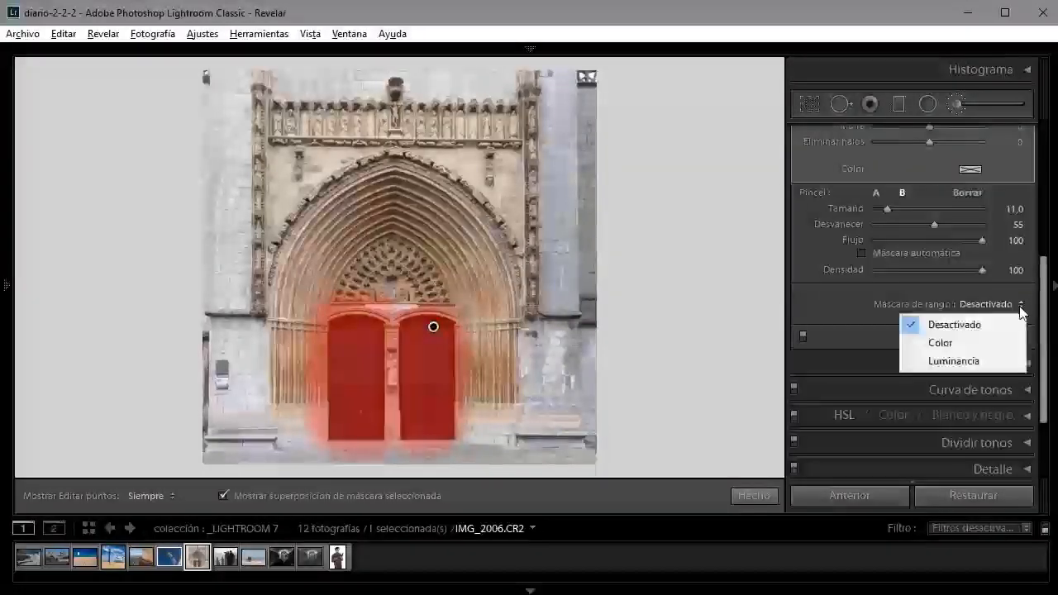
{"action": "left_click", "coordinate": [965, 361]}
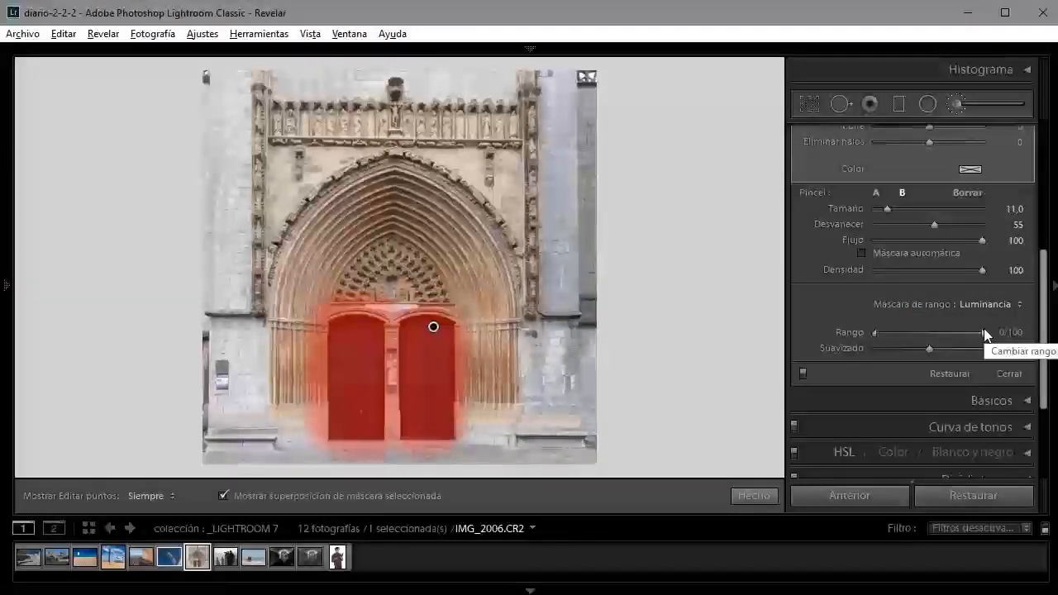
{"action": "left_click_drag", "start_coordinate": [984, 337], "coordinate": [896, 335]}
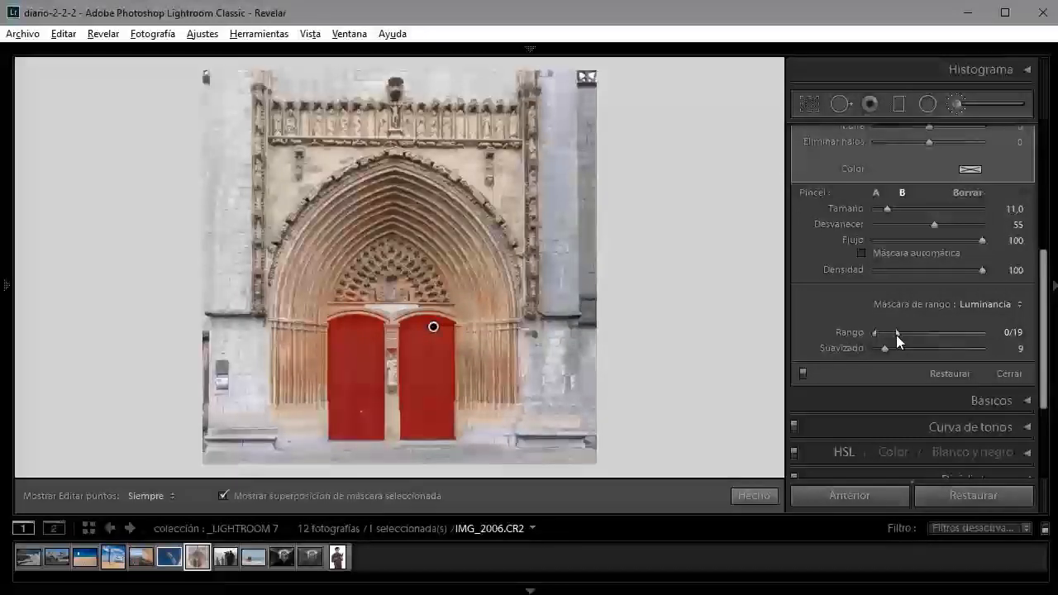
{"action": "key", "text": "alt"}
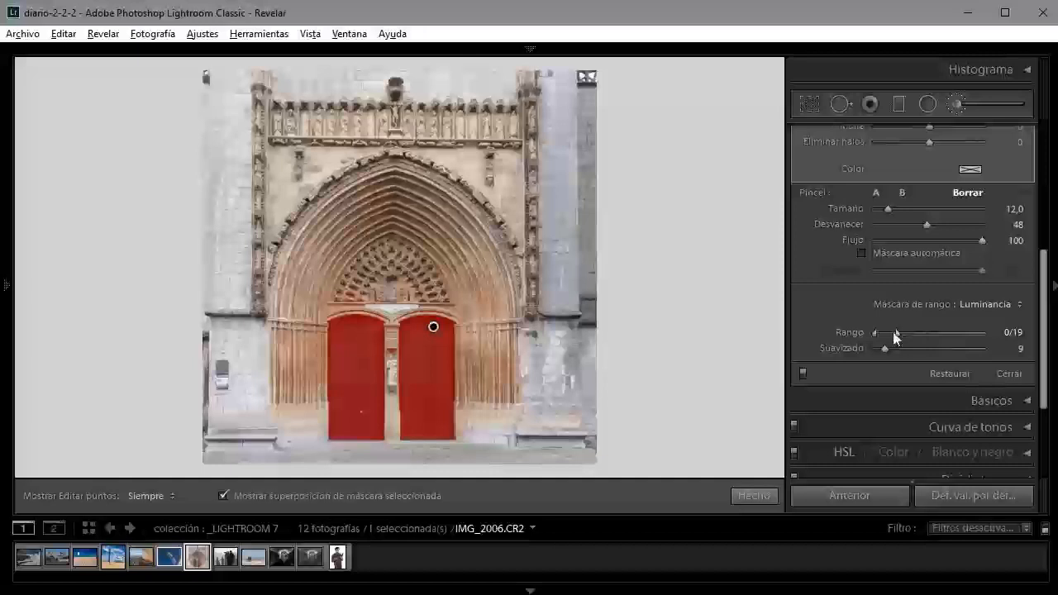
{"action": "left_click_drag", "start_coordinate": [894, 333], "coordinate": [886, 348]}
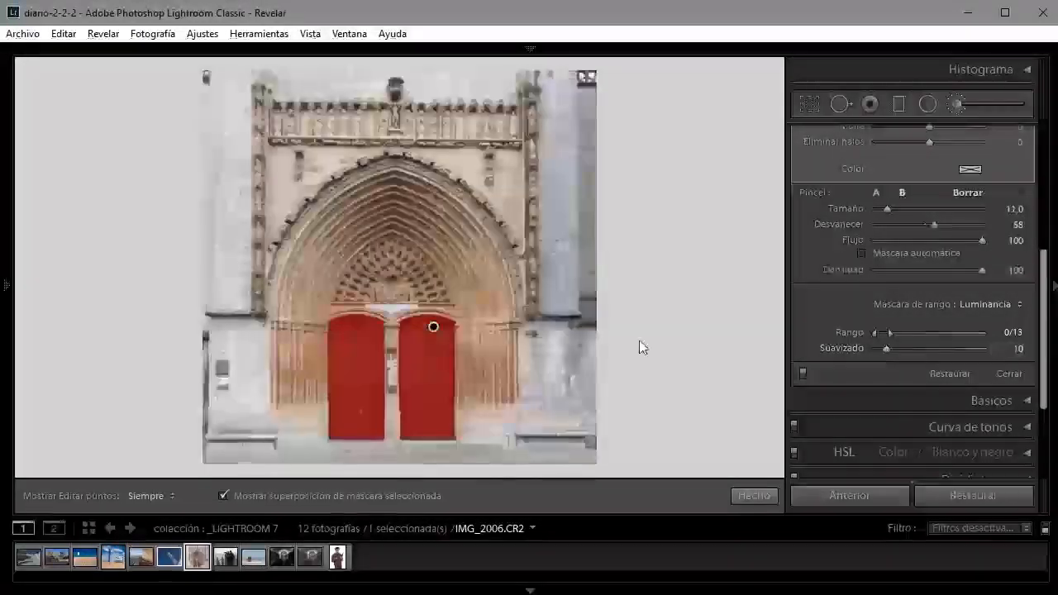
Erase the door mask's spill along the stone above the doors using the Borrar brush at Tamaño 6,0 and Desvanecer 48.
{"action": "left_click_drag", "start_coordinate": [1043, 302], "coordinate": [1033, 248]}
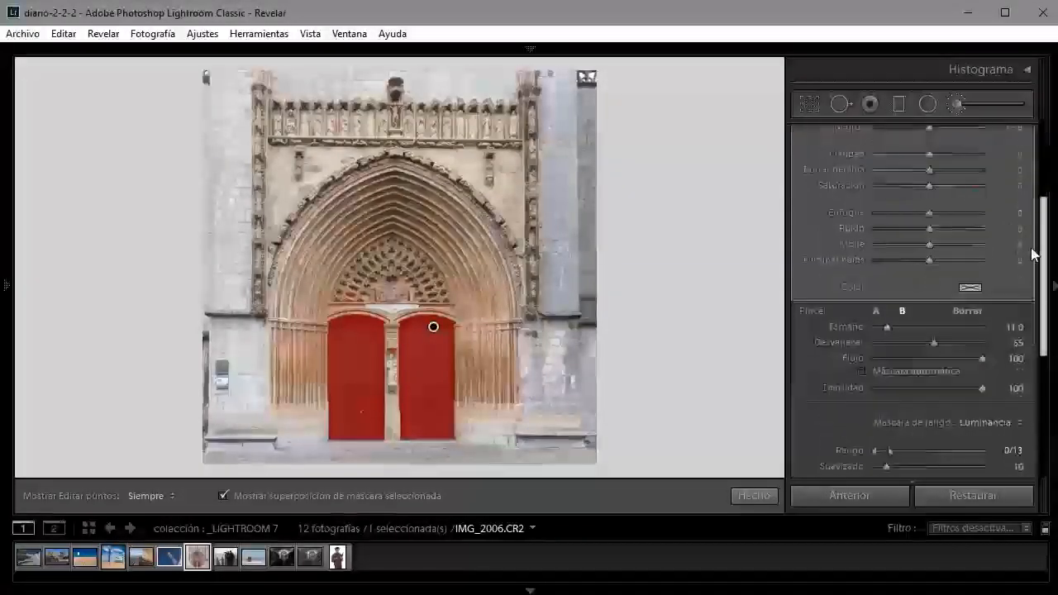
{"action": "left_click", "coordinate": [964, 312]}
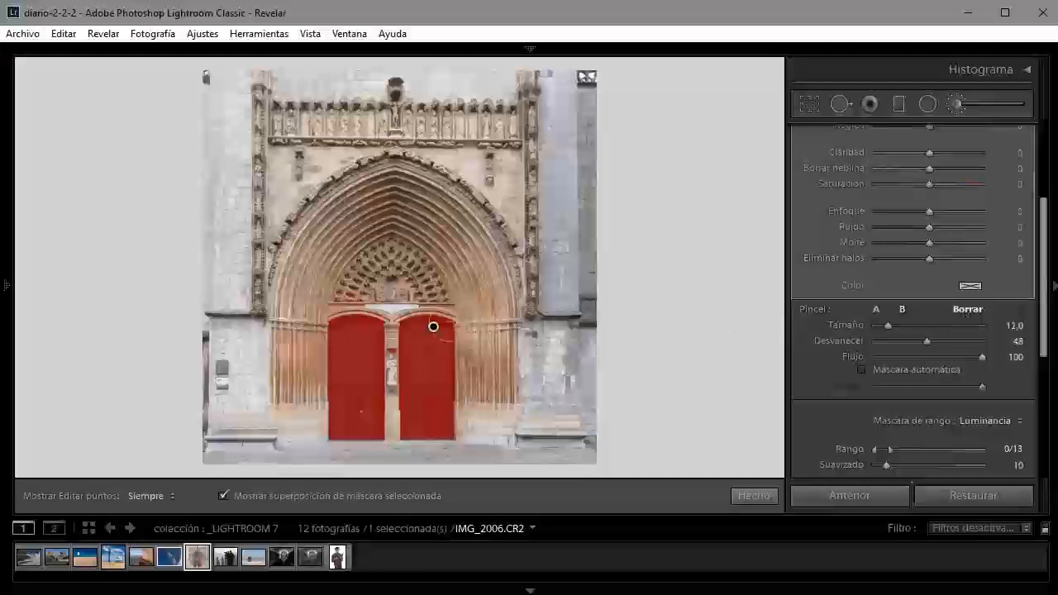
{"action": "scroll", "coordinate": [413, 306], "scroll_direction": "down", "scroll_amount": 5}
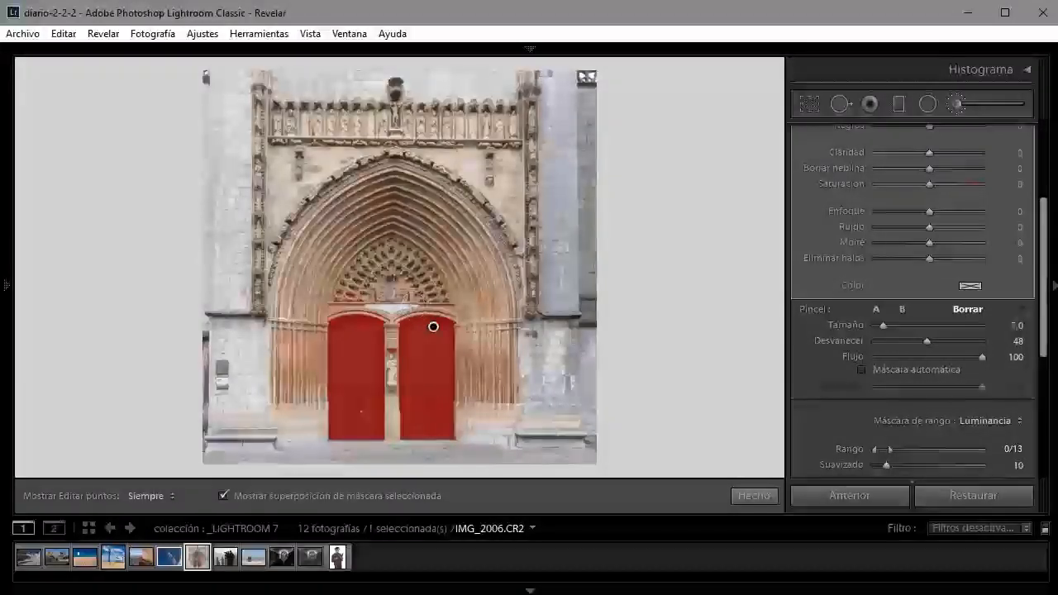
{"action": "key", "text": "h"}
{"action": "mouse_move", "coordinate": [326, 302]}
{"action": "left_mouse_down"}
{"action": "mouse_move", "coordinate": [443, 298]}
{"action": "mouse_move", "coordinate": [415, 305]}
{"action": "left_mouse_up"}
{"action": "scroll", "coordinate": [415, 304], "scroll_direction": "down", "scroll_amount": 1}
{"action": "key", "text": "h"}
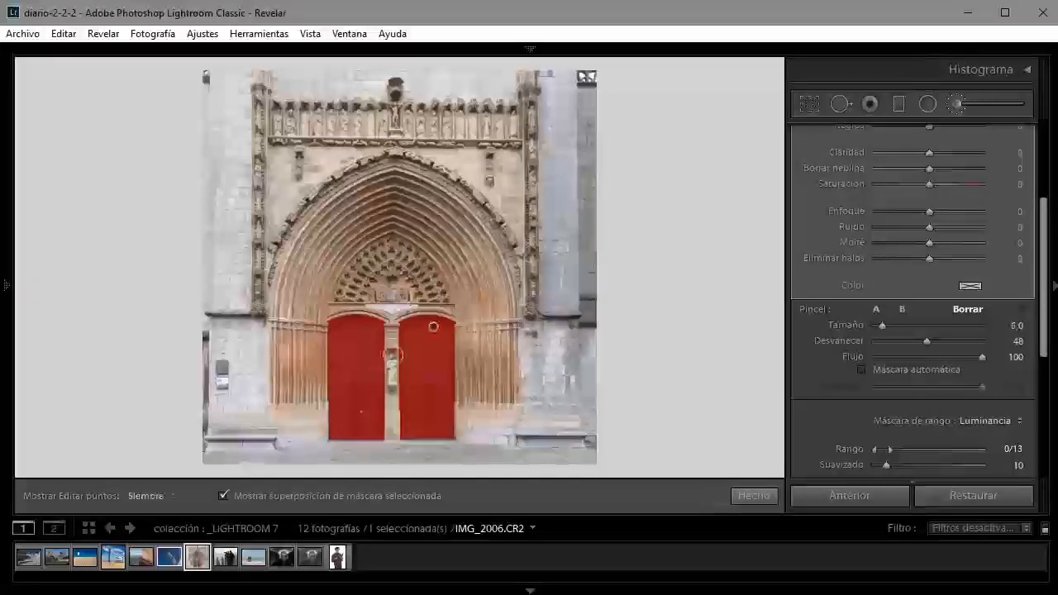
Examine the door mask's edges up close around the stone arches, the central column and the statue.
{"action": "key", "text": "z"}
{"action": "mouse_move", "coordinate": [607, 157]}
{"action": "left_mouse_down"}
{"action": "mouse_move", "coordinate": [640, 154]}
{"action": "mouse_move", "coordinate": [642, 167]}
{"action": "mouse_move", "coordinate": [647, 153]}
{"action": "mouse_move", "coordinate": [618, 149]}
{"action": "left_mouse_up"}
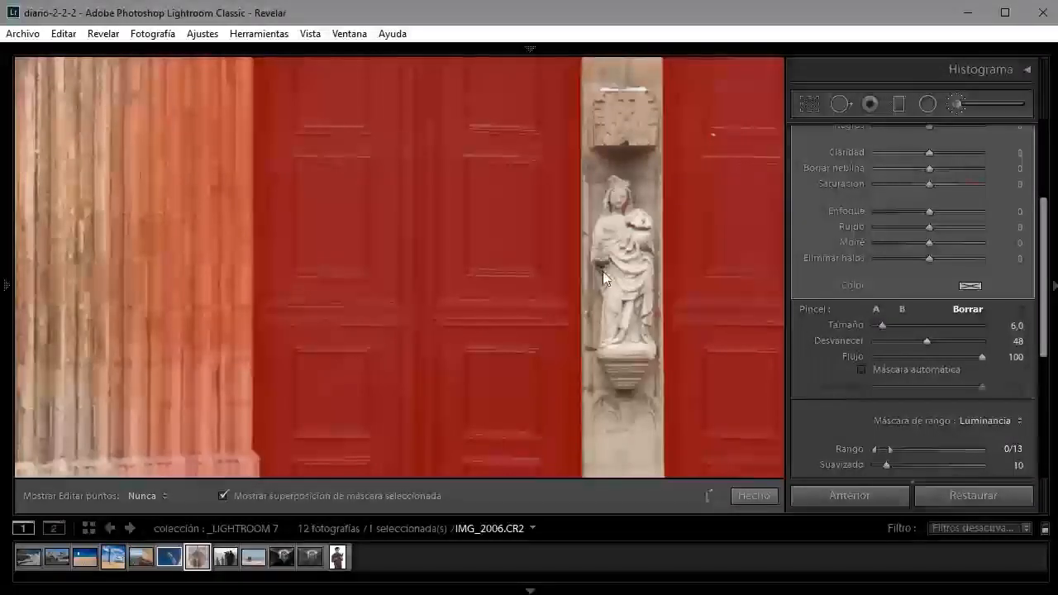
{"action": "key", "text": "h"}
{"action": "key", "text": "z"}
{"action": "key", "text": "z"}
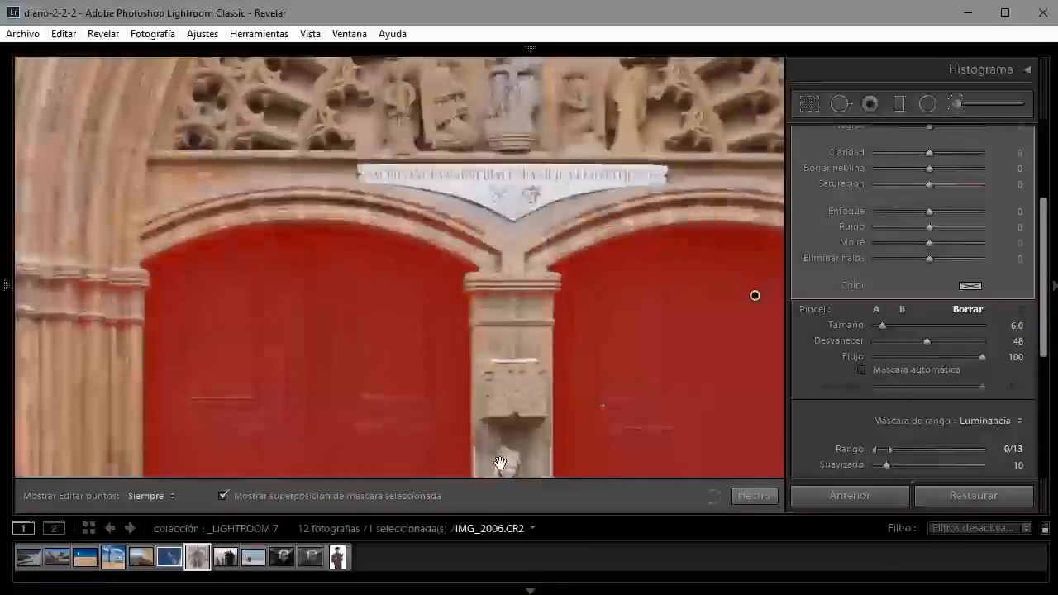
{"action": "left_click_drag", "start_coordinate": [753, 293], "coordinate": [688, 258]}
{"action": "key", "text": "h"}
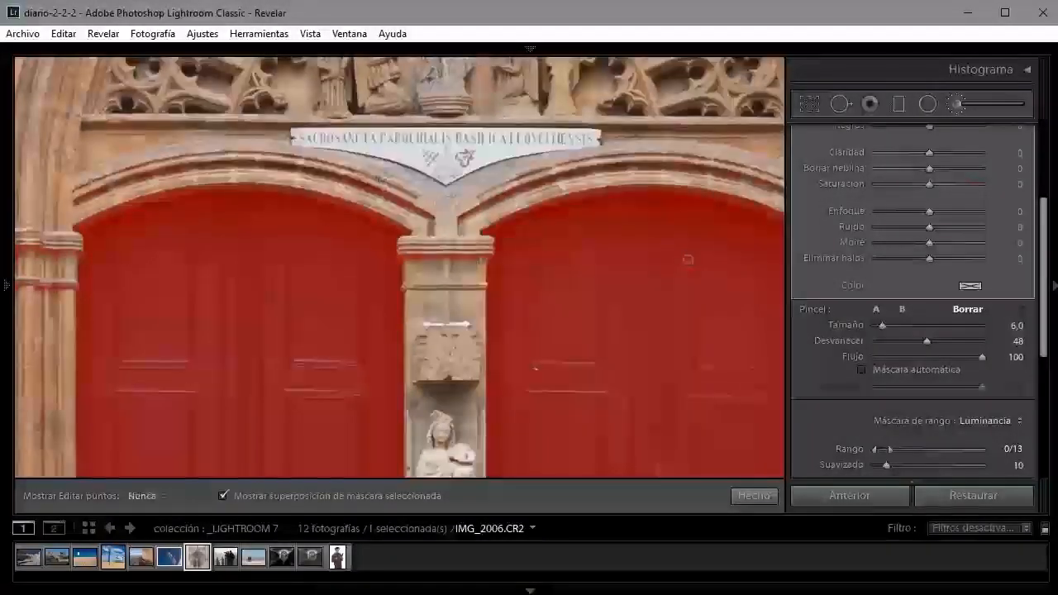
{"action": "key", "text": "h"}
{"action": "key", "text": "h"}
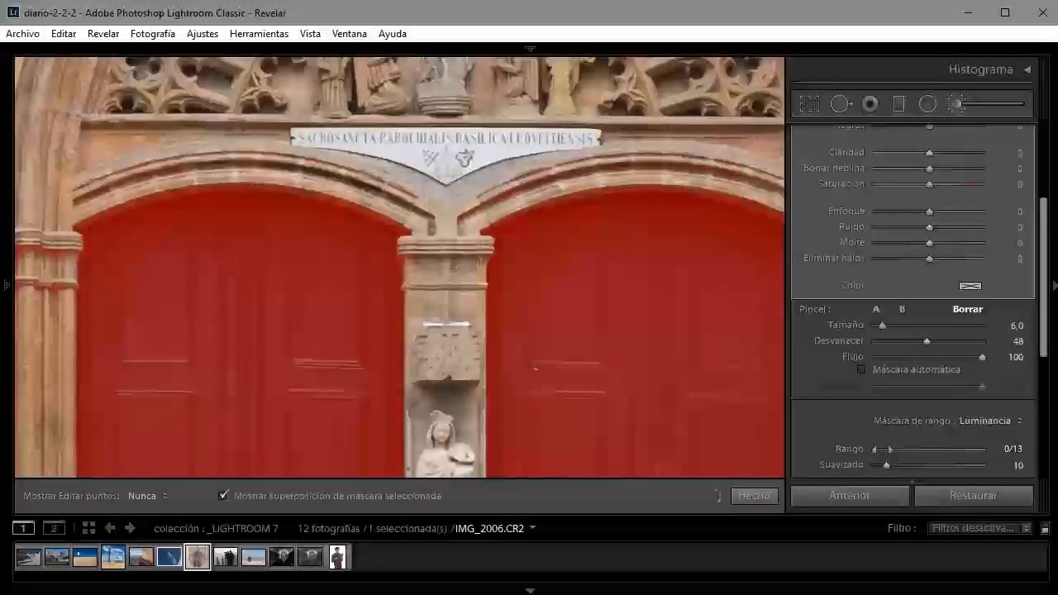
{"action": "left_click_drag", "start_coordinate": [596, 165], "coordinate": [366, 129]}
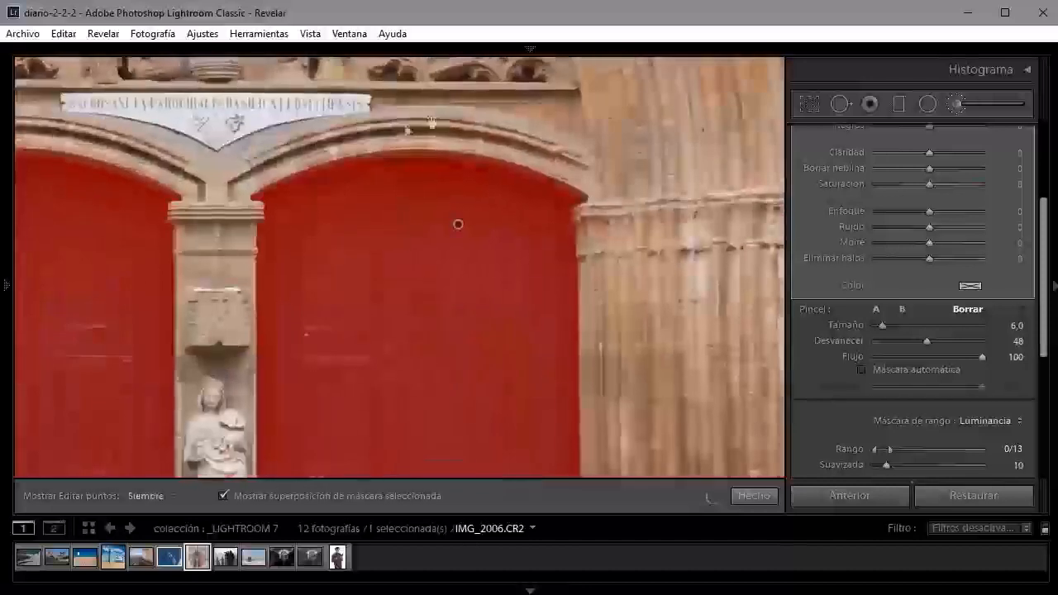
{"action": "left_click", "coordinate": [579, 176]}
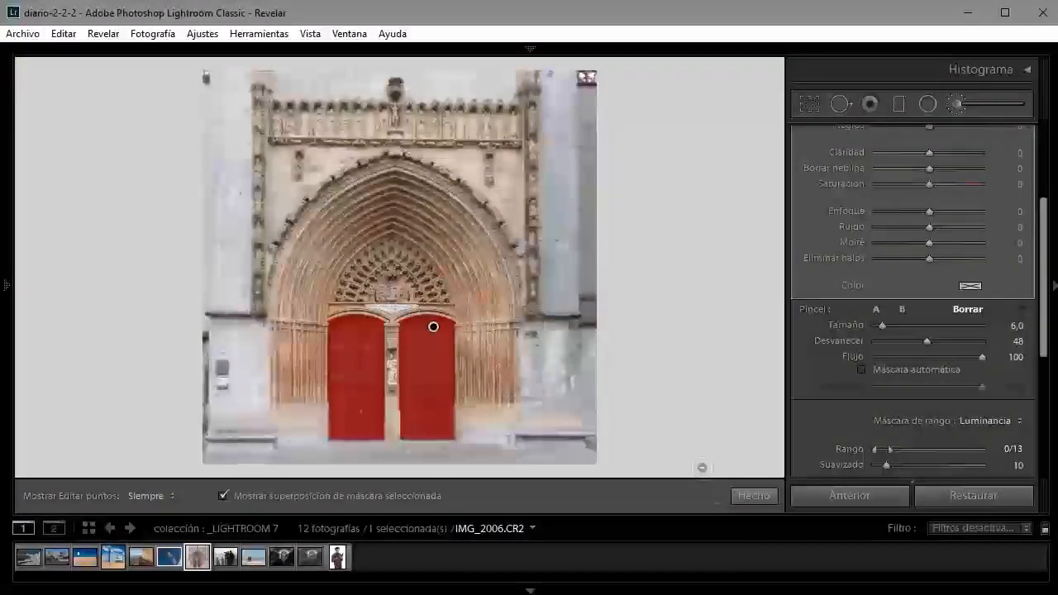
Cycle the mask overlay colour to green and back to red, and hide the overlay.
{"action": "key", "text": "shift"}
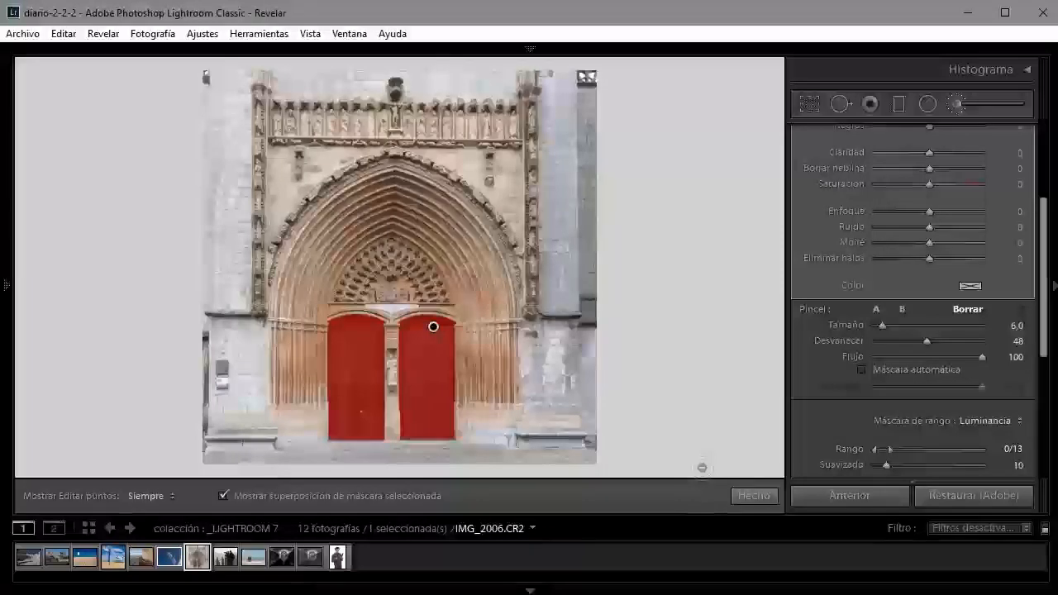
{"action": "key", "text": "shift+o"}
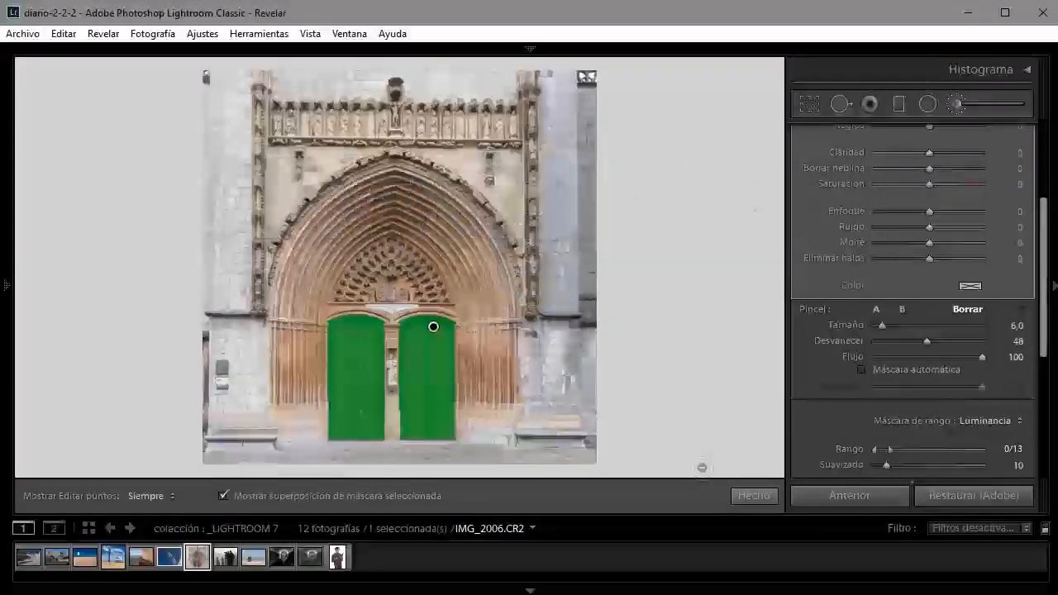
{"action": "key", "text": "shift+o"}
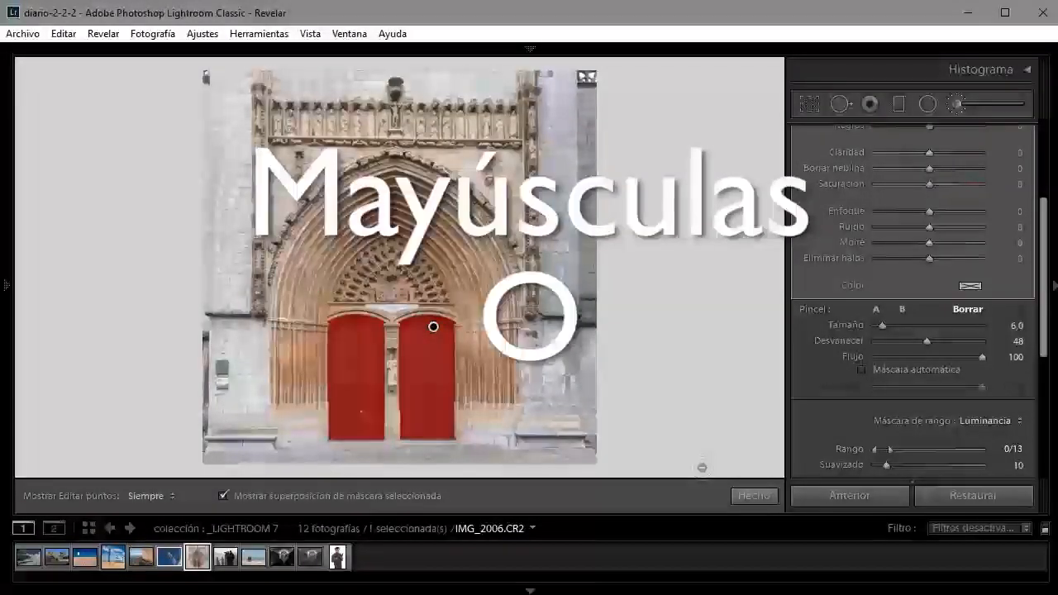
{"action": "key", "text": "o"}
Set the door brush to Exposición 1,16, Altas luces 53, Blancos 32, Negros -40, Claridad 26 and Borrar neblina 4.
{"action": "scroll", "coordinate": [987, 260], "scroll_direction": "up", "scroll_amount": 3}
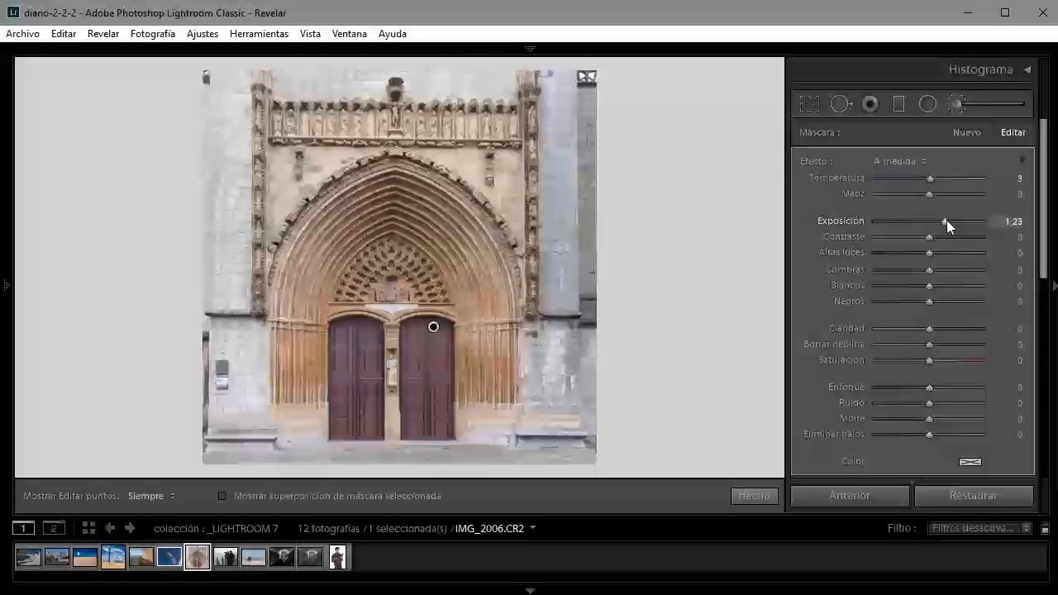
{"action": "mouse_move", "coordinate": [946, 220]}
{"action": "left_mouse_down"}
{"action": "mouse_move", "coordinate": [905, 228]}
{"action": "mouse_move", "coordinate": [947, 226]}
{"action": "mouse_move", "coordinate": [938, 228]}
{"action": "left_mouse_up"}
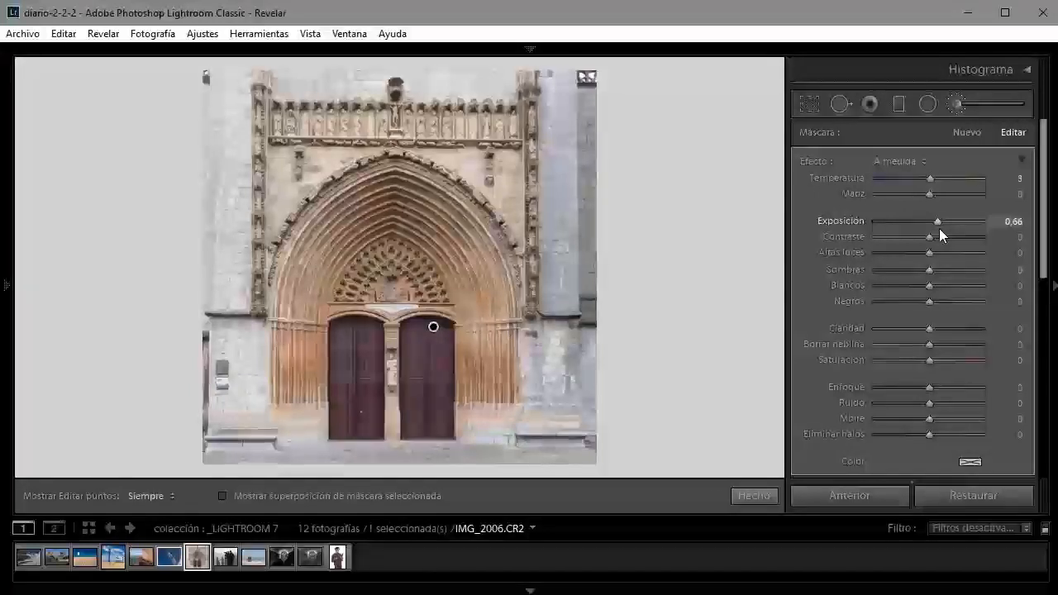
{"action": "left_click_drag", "start_coordinate": [920, 302], "coordinate": [908, 300]}
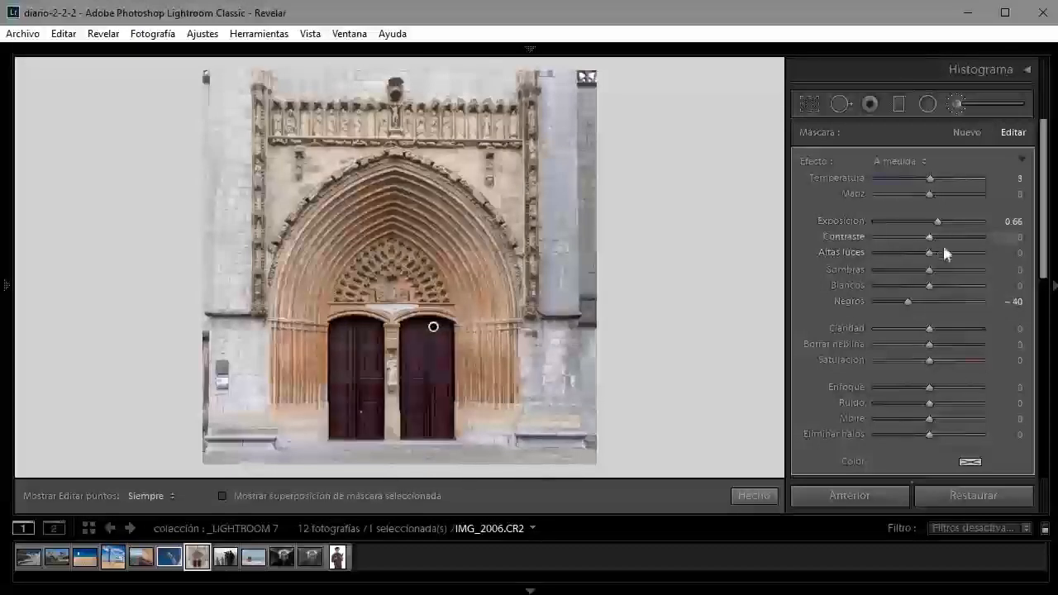
{"action": "left_click_drag", "start_coordinate": [943, 252], "coordinate": [947, 285]}
{"action": "left_click_drag", "start_coordinate": [949, 327], "coordinate": [933, 346]}
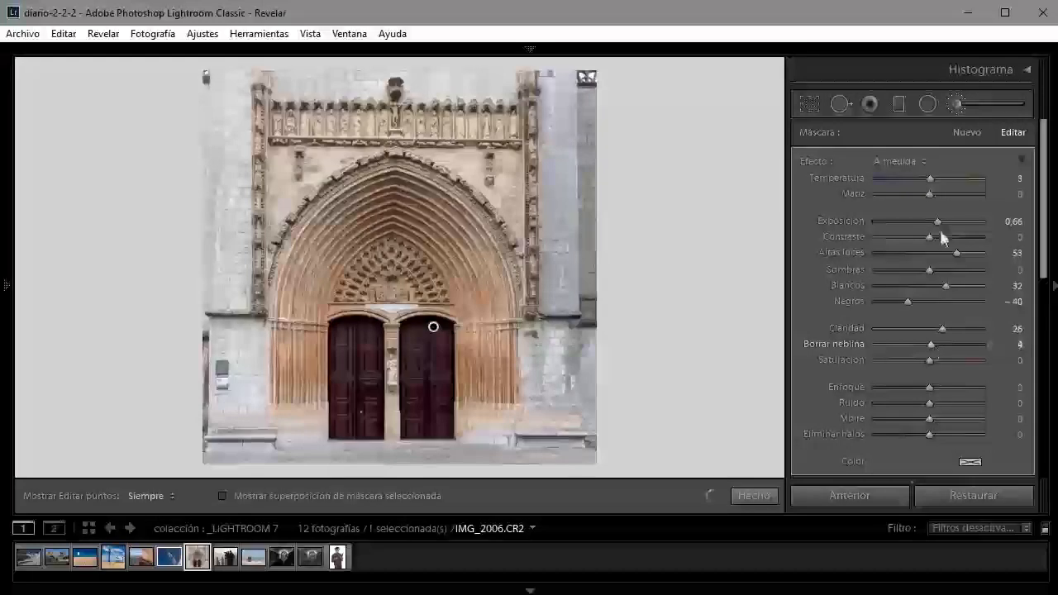
{"action": "left_click_drag", "start_coordinate": [938, 224], "coordinate": [944, 224]}
Switch the brush adjustment off and on to compare the doors with and without it.
{"action": "left_click_drag", "start_coordinate": [1045, 246], "coordinate": [1041, 332]}
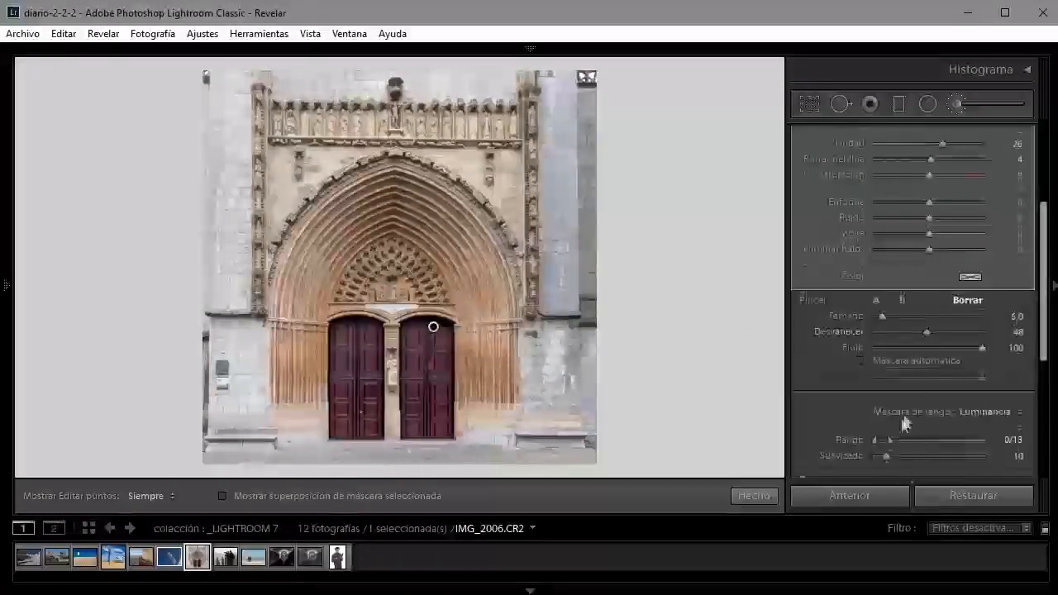
{"action": "left_click_drag", "start_coordinate": [1042, 293], "coordinate": [1040, 353]}
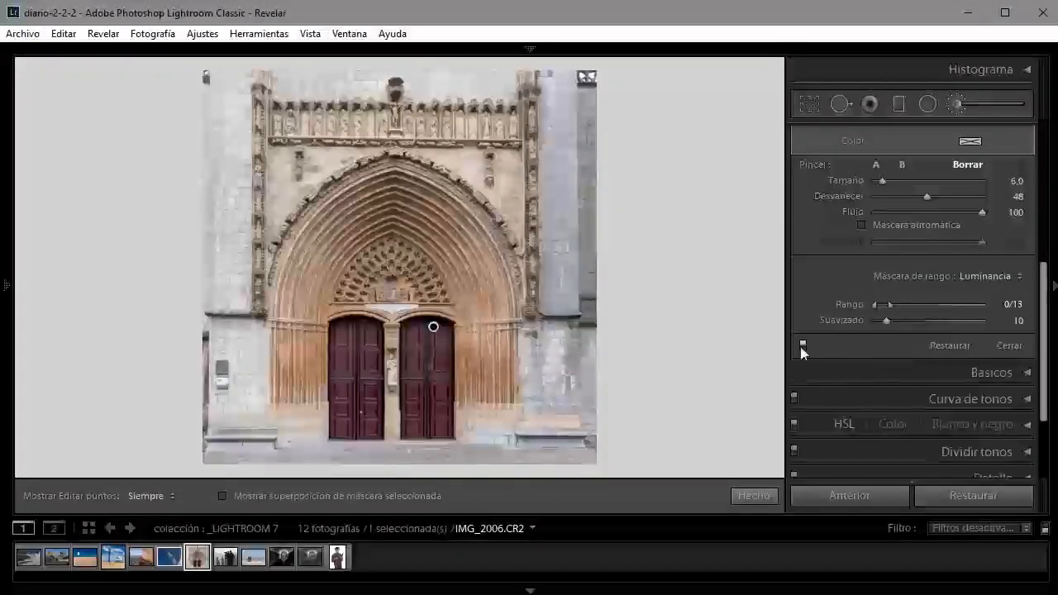
{"action": "left_click", "coordinate": [801, 345]}
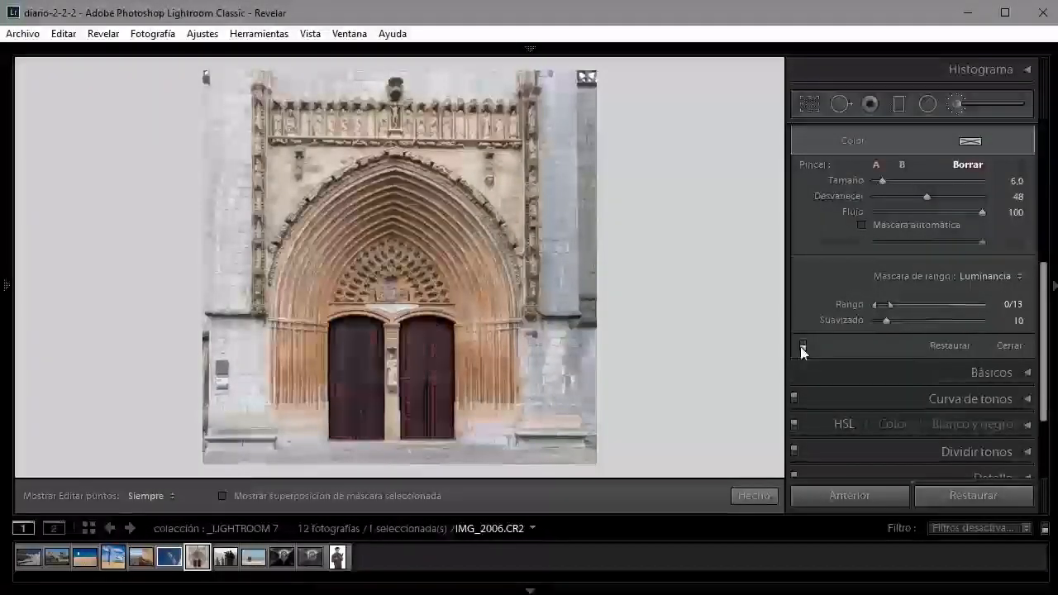
{"action": "left_click", "coordinate": [803, 345]}
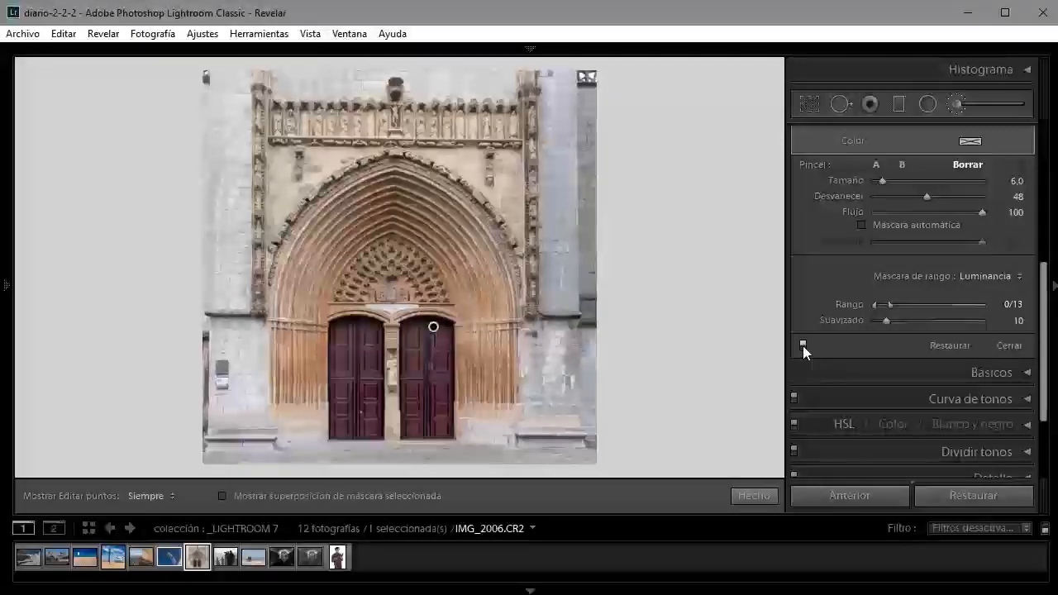
Reduce the noise in the brightened doors by setting the brush's Ruido to 65, judging the wood panels up close.
{"action": "key", "text": "z"}
{"action": "mouse_move", "coordinate": [388, 446]}
{"action": "left_mouse_down"}
{"action": "mouse_move", "coordinate": [534, 319]}
{"action": "mouse_move", "coordinate": [581, 176]}
{"action": "mouse_move", "coordinate": [520, 284]}
{"action": "mouse_move", "coordinate": [546, 335]}
{"action": "left_mouse_up"}
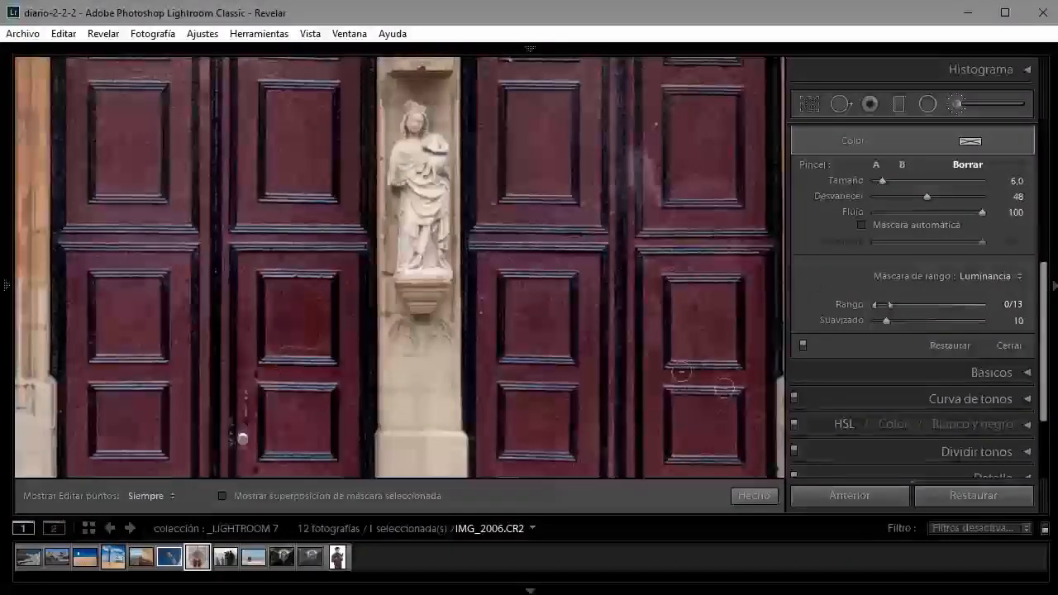
{"action": "mouse_move", "coordinate": [1052, 321]}
{"action": "left_mouse_down"}
{"action": "mouse_move", "coordinate": [1052, 129]}
{"action": "mouse_move", "coordinate": [1033, 218]}
{"action": "left_mouse_up"}
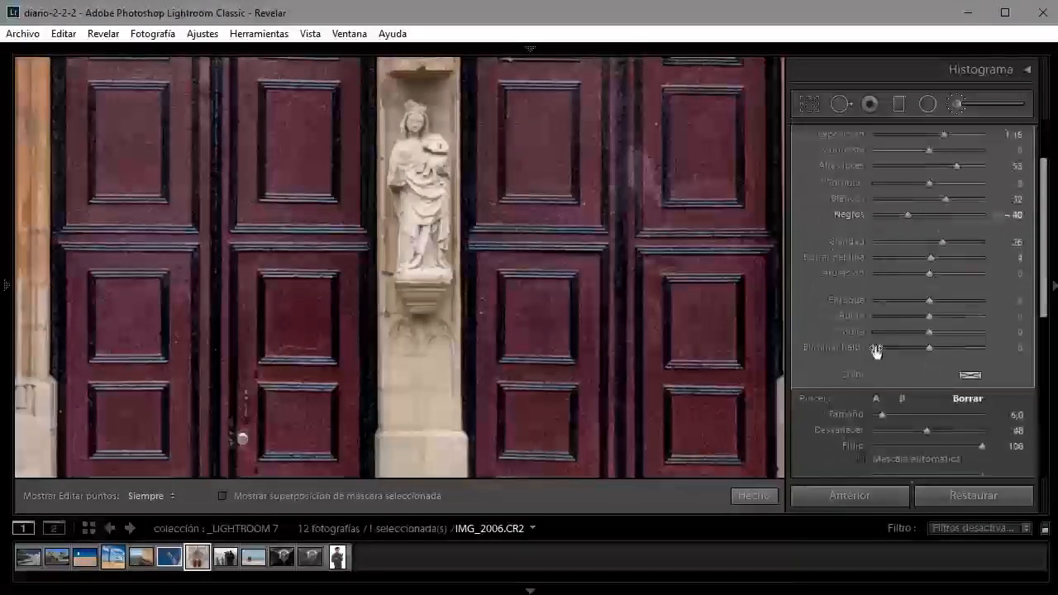
{"action": "left_click", "coordinate": [944, 317]}
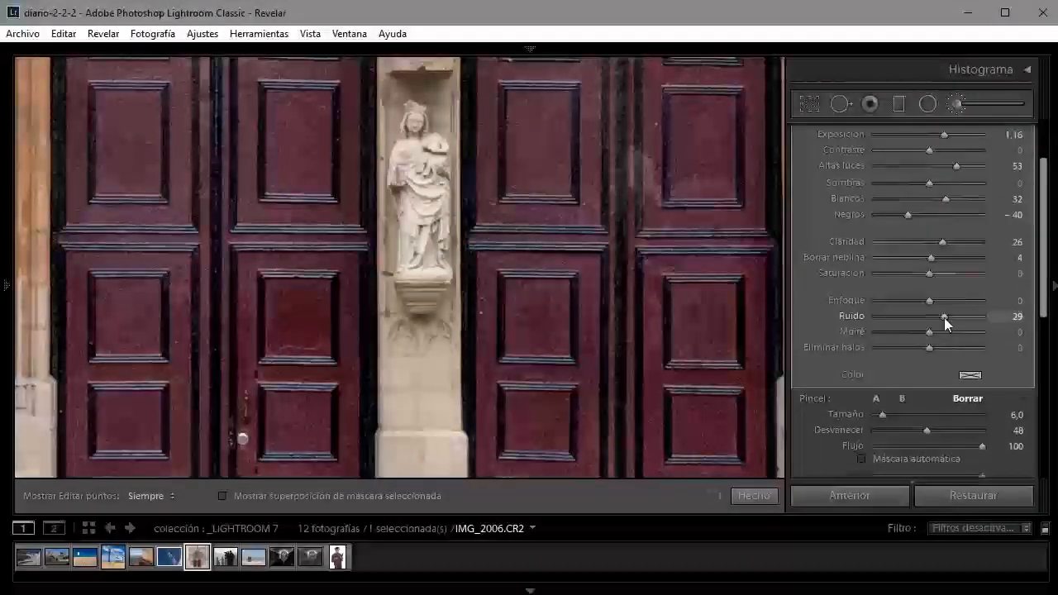
{"action": "left_click", "coordinate": [953, 313]}
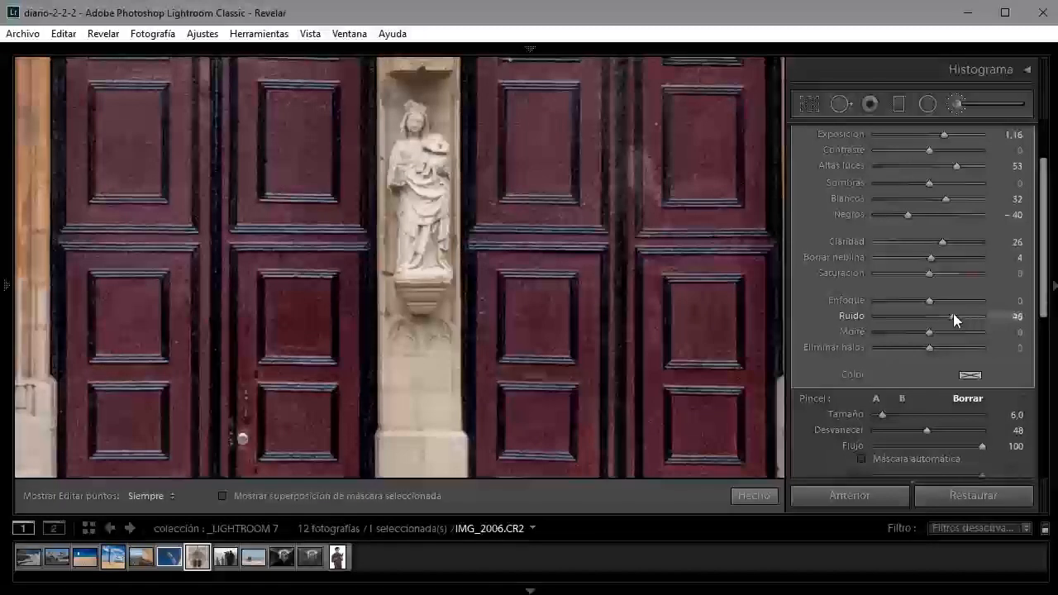
{"action": "left_click_drag", "start_coordinate": [954, 314], "coordinate": [961, 314]}
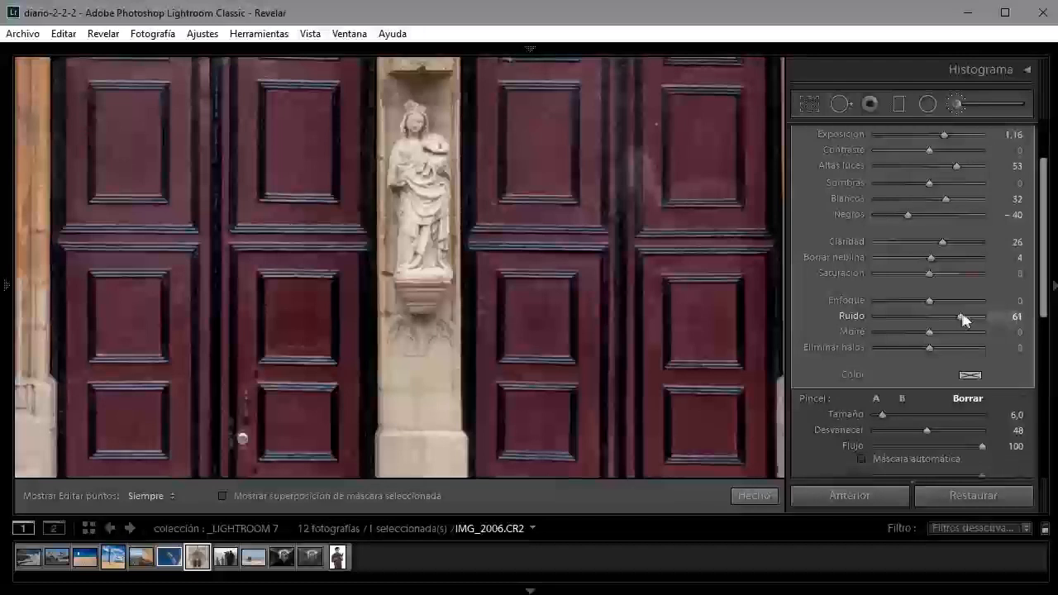
{"action": "left_click_drag", "start_coordinate": [965, 313], "coordinate": [968, 315]}
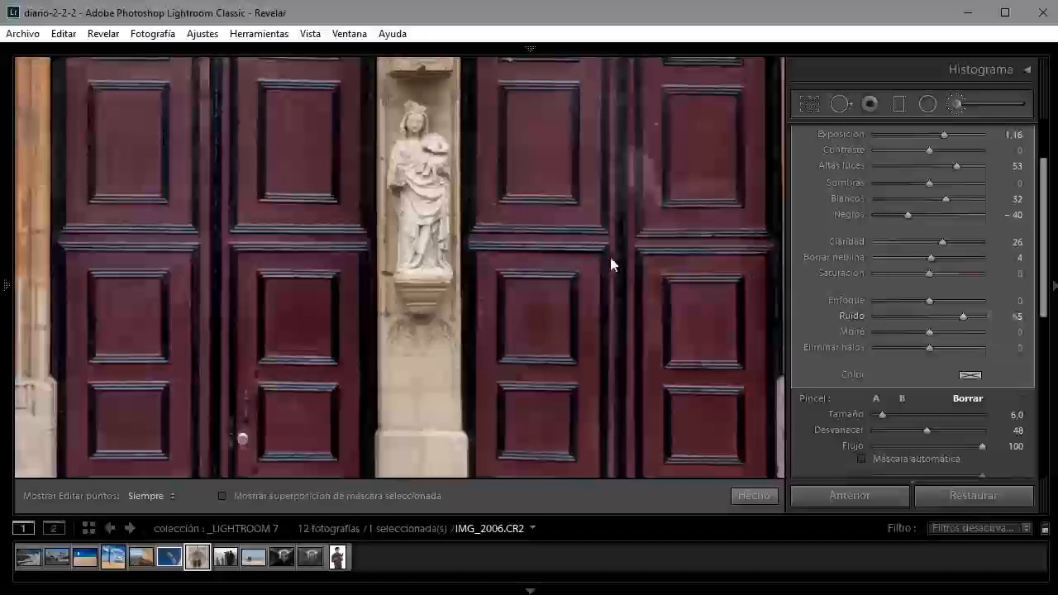
Compare the full doorway photo before and after the finished brush adjustment by disabling and re-enabling it.
{"action": "key", "text": "z"}
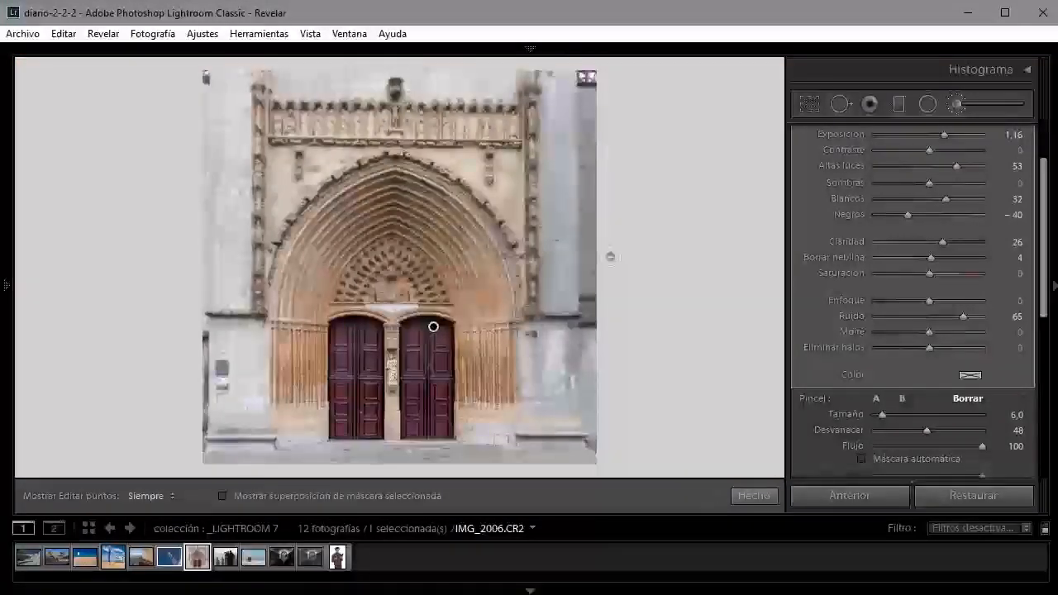
{"action": "scroll", "coordinate": [951, 330], "scroll_direction": "down", "scroll_amount": 5}
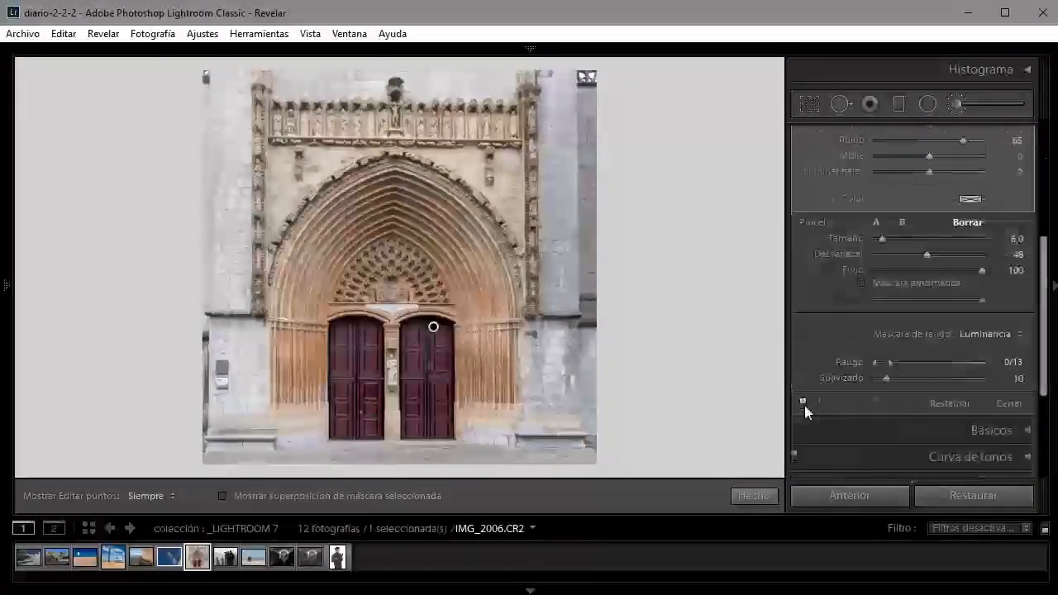
{"action": "left_click", "coordinate": [802, 404]}
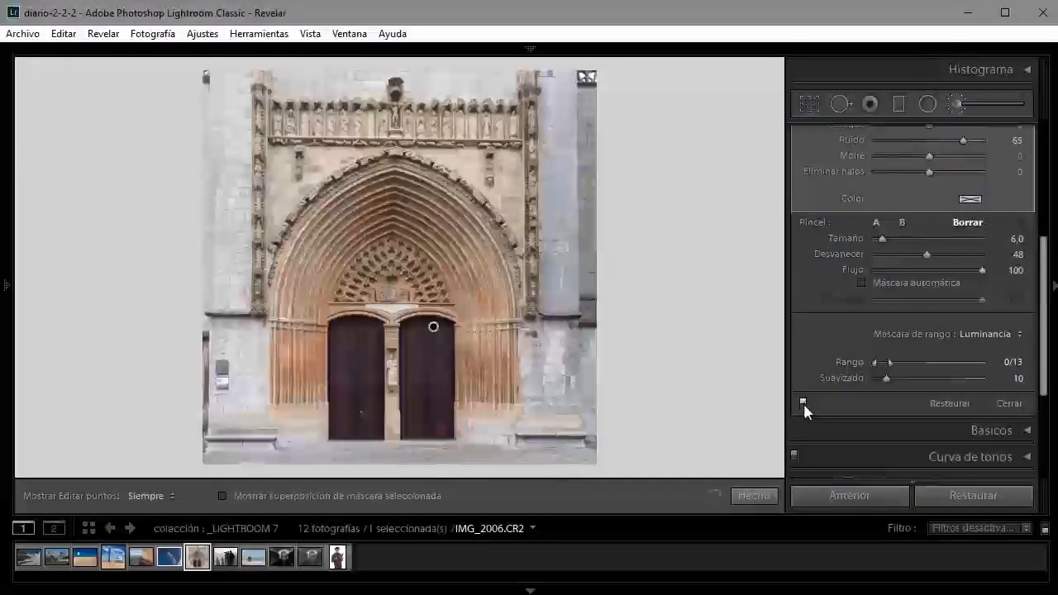
{"action": "left_click", "coordinate": [803, 404]}
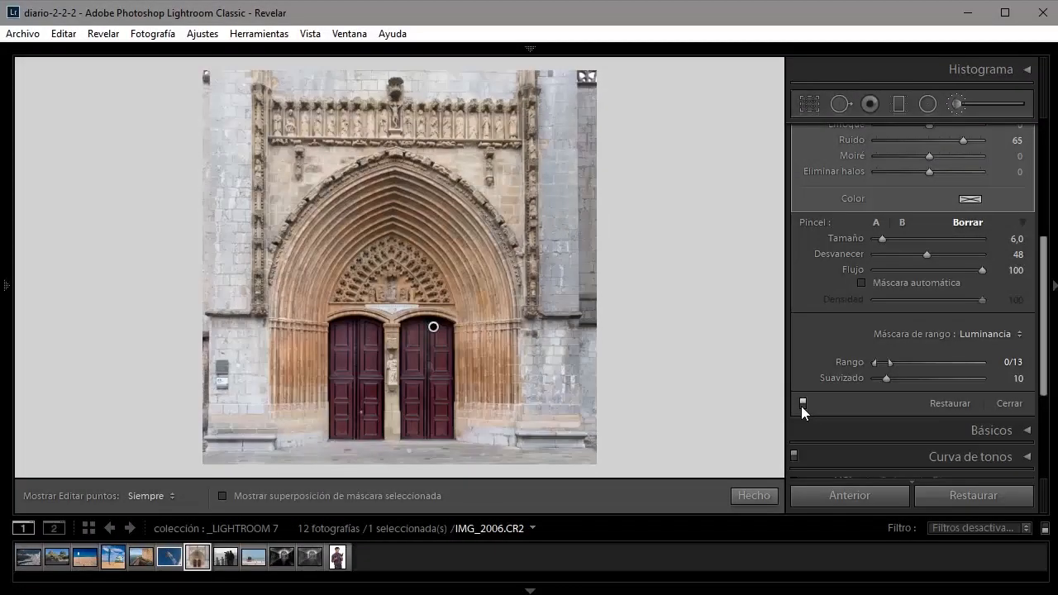